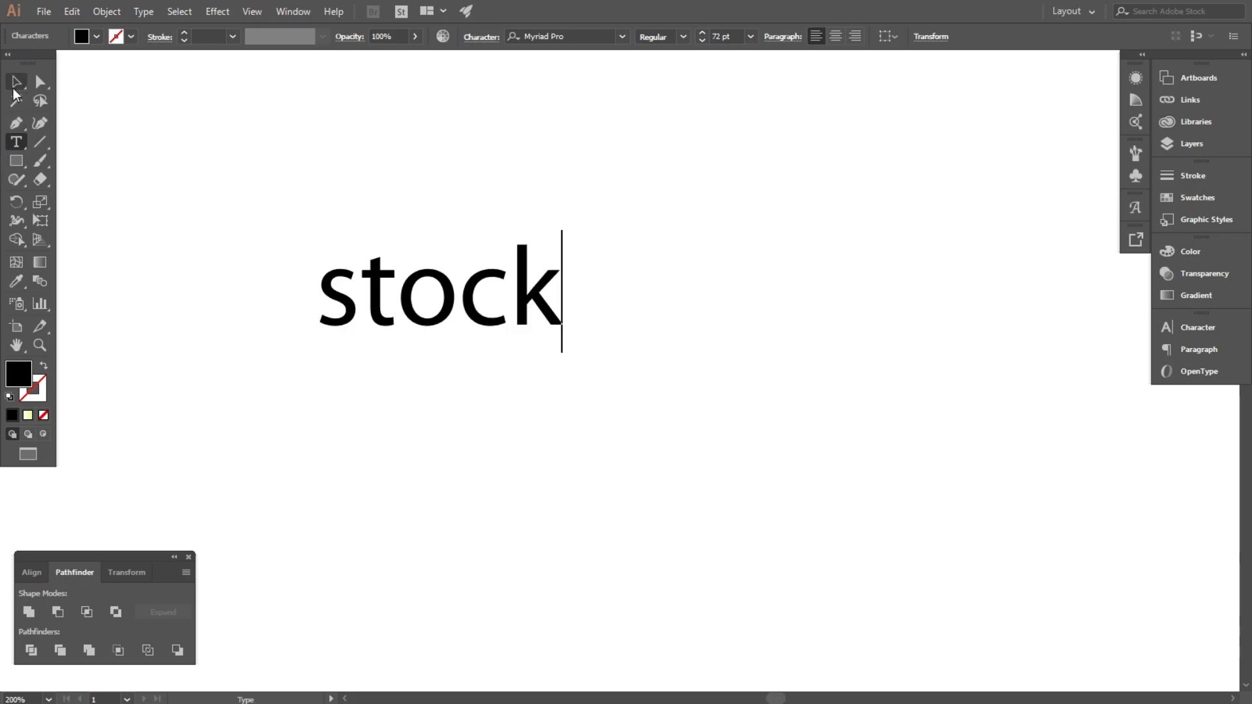
# Step: Enlarge the "stock" text to about 151 pt and change its font to Roboto Black
pyautogui.click(16, 83)
pyautogui.moveTo(564, 353); pyautogui.dragTo(834, 487)
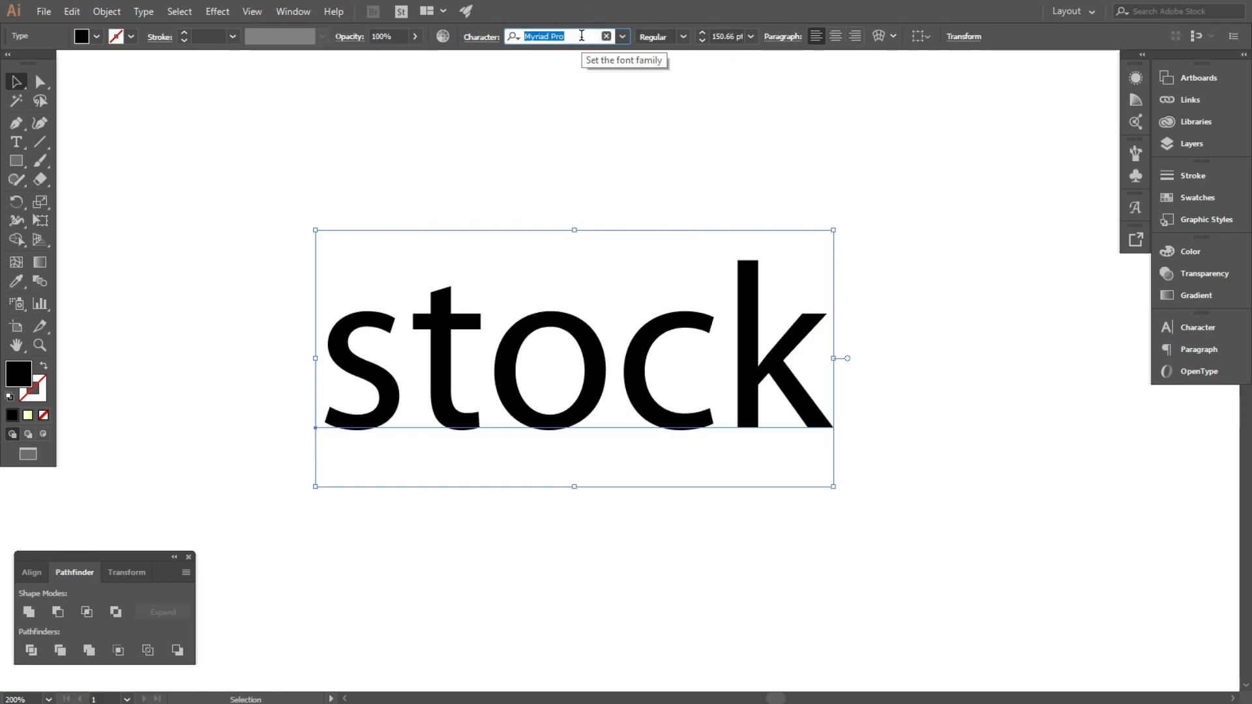
pyautogui.write('roboto')
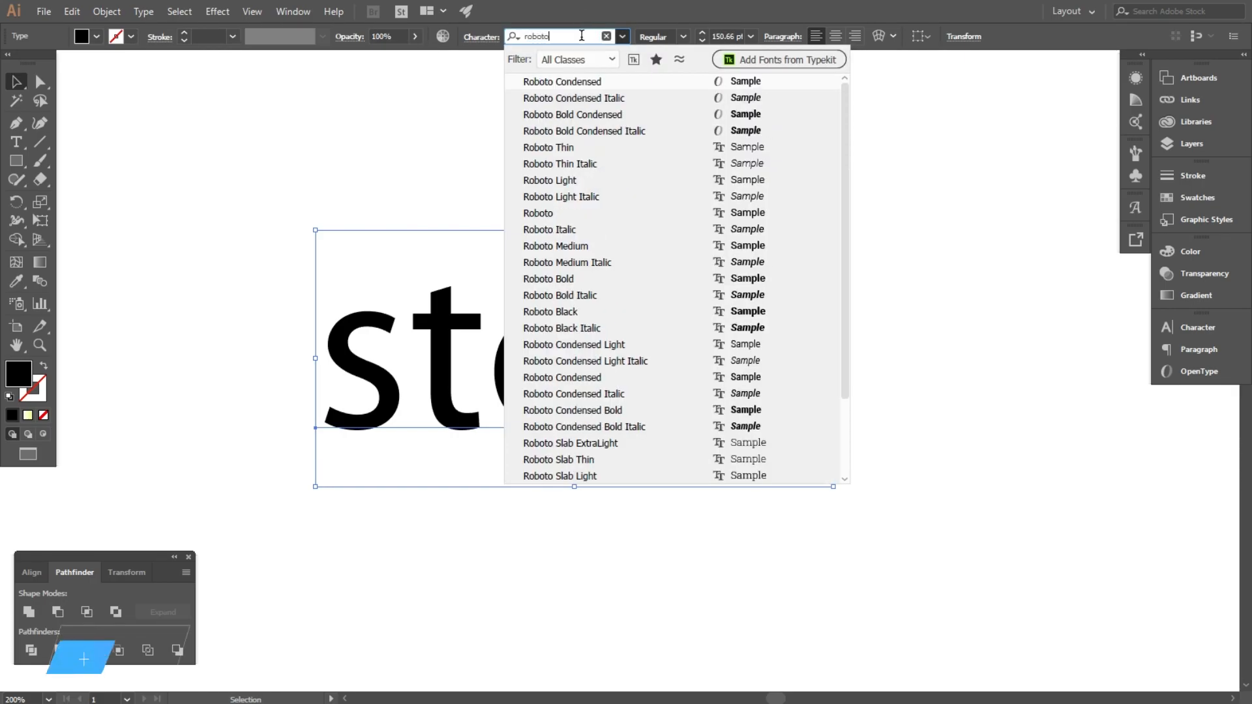
pyautogui.click(574, 312)
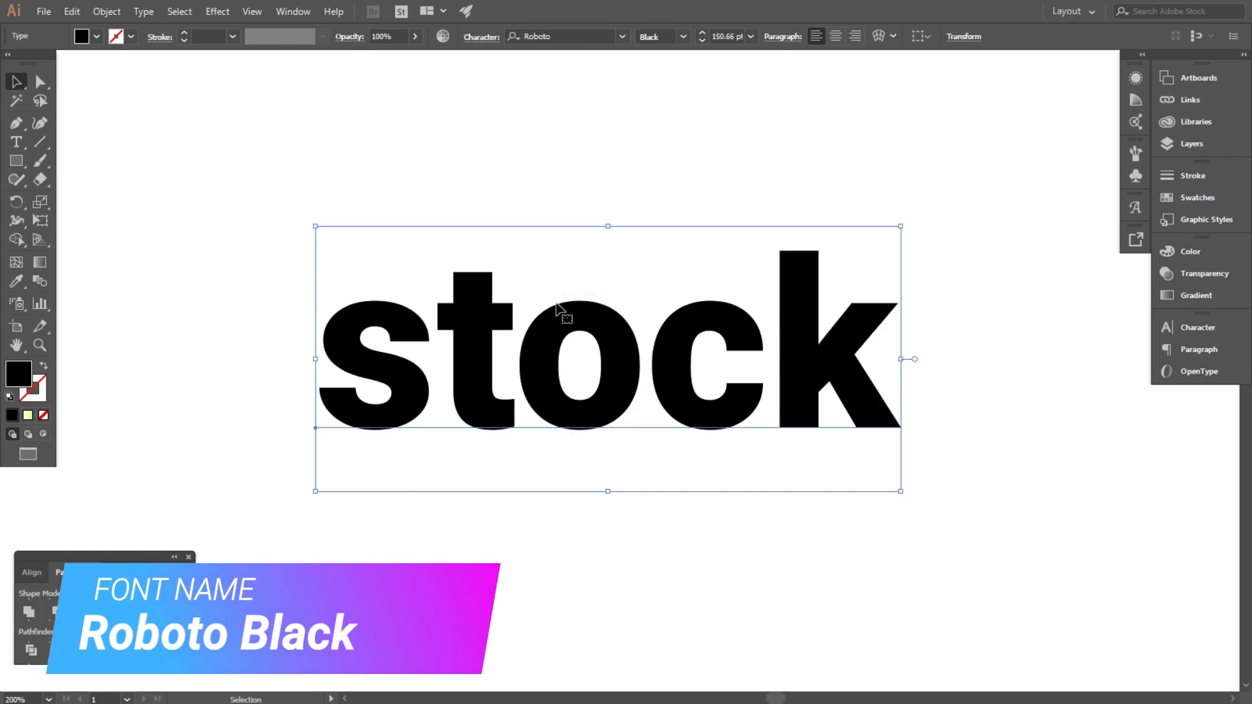
# Step: Scale the "stock" text up to about 352 pt and reposition it in the upper middle of the artboard
pyautogui.scroll(-3, 514, 291)
pyautogui.moveTo(639, 357); pyautogui.dragTo(904, 474)
pyautogui.moveTo(755, 358); pyautogui.dragTo(748, 258)
# Step: Convert the "stock" text to outlines
pyautogui.rightClick(748, 253)
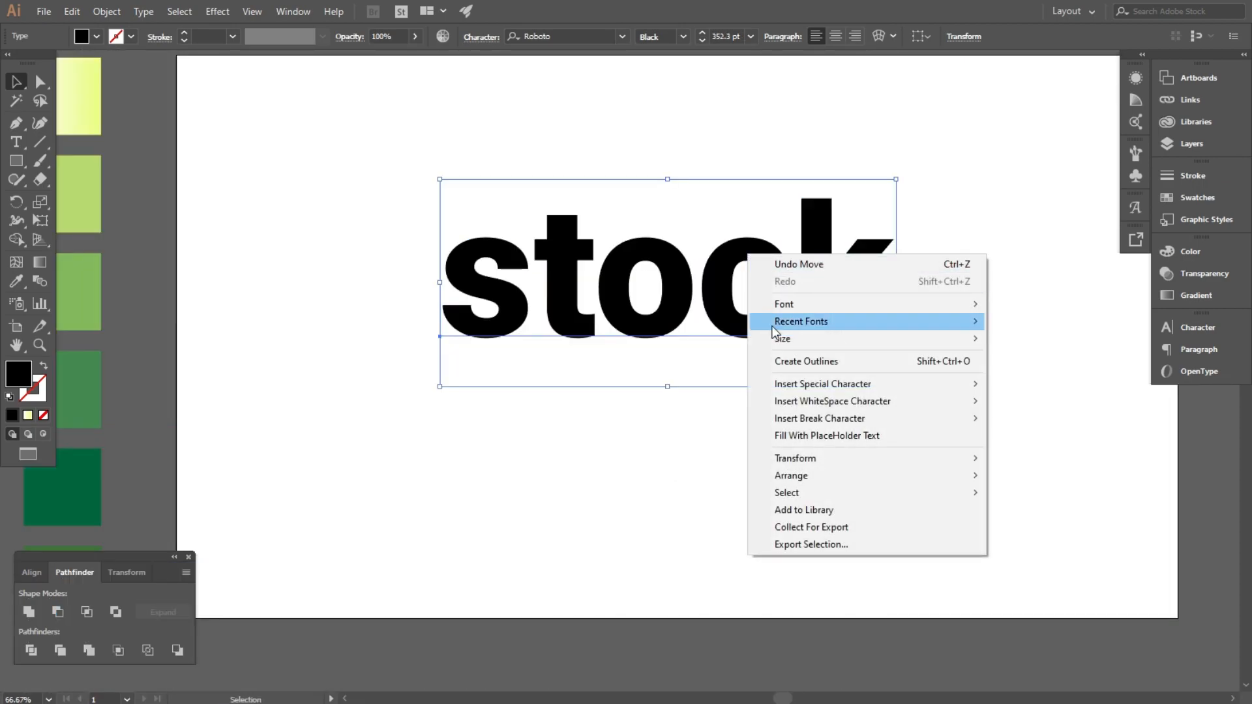
pyautogui.click(783, 360)
pyautogui.click(700, 440)
# Step: Shear the outlined word by -30° and rotate it by 30° to give it an isometric slant
pyautogui.click(655, 324)
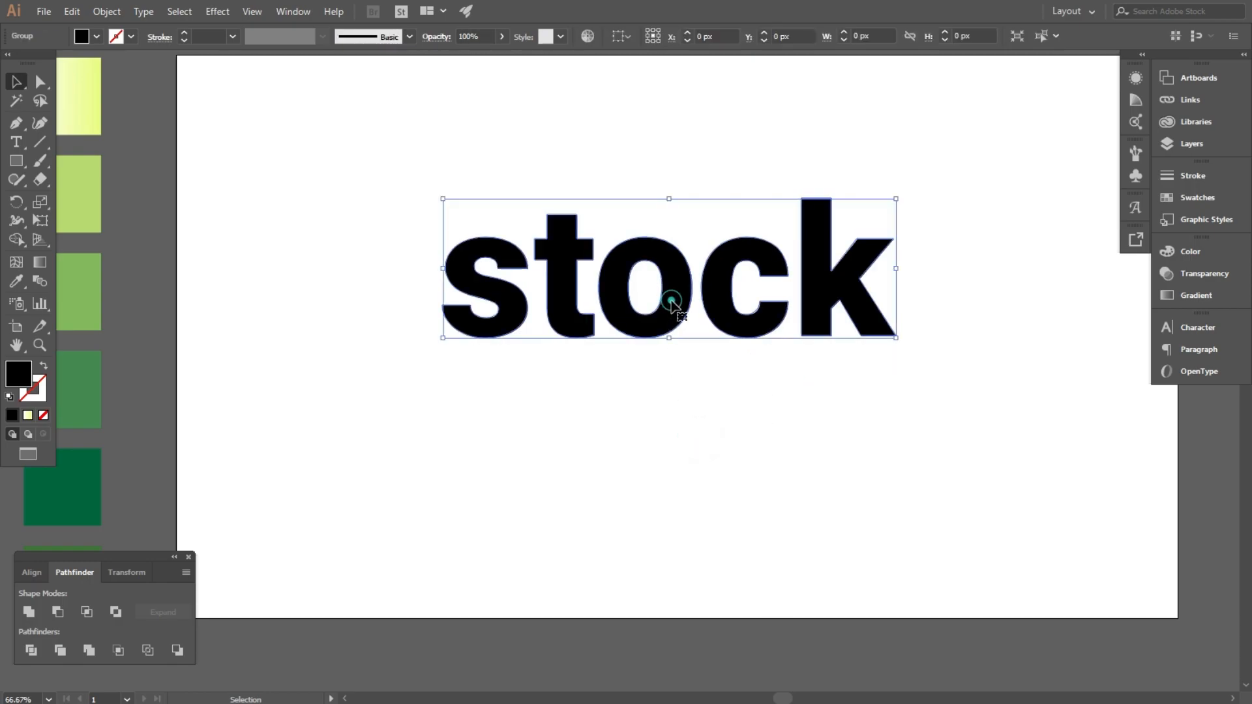
pyautogui.click(121, 573)
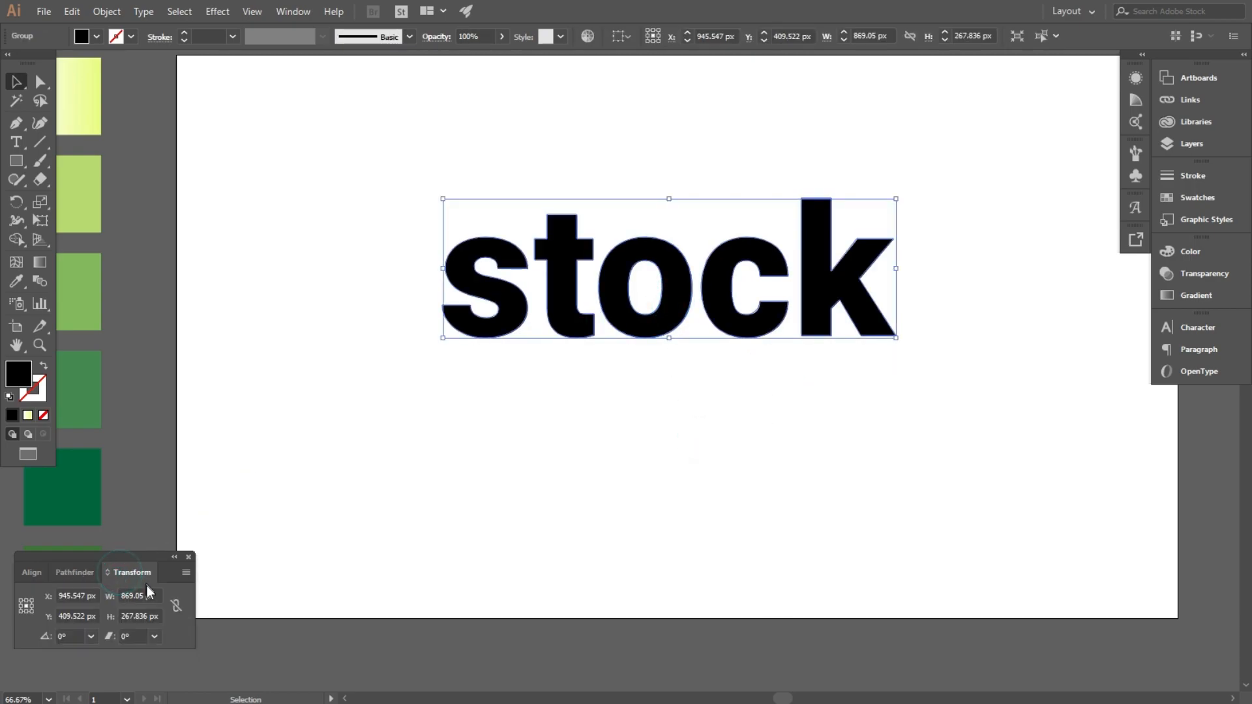
pyautogui.click(151, 632)
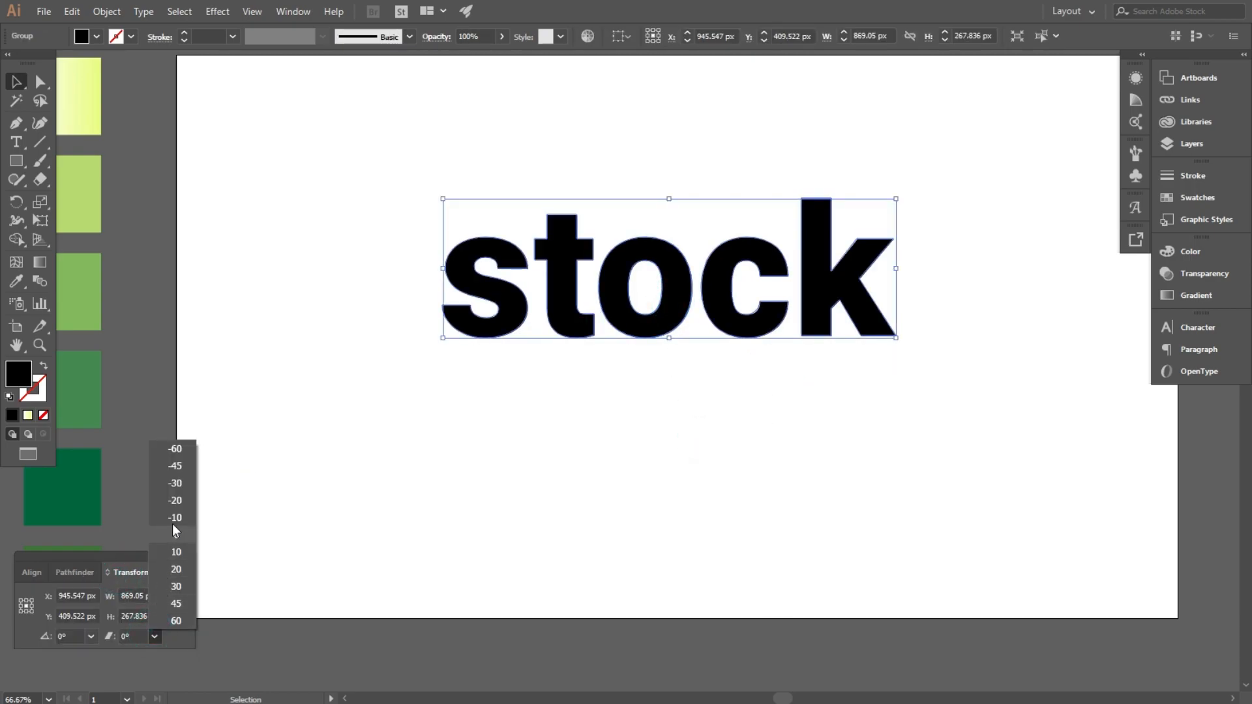
pyautogui.click(174, 488)
pyautogui.click(89, 636)
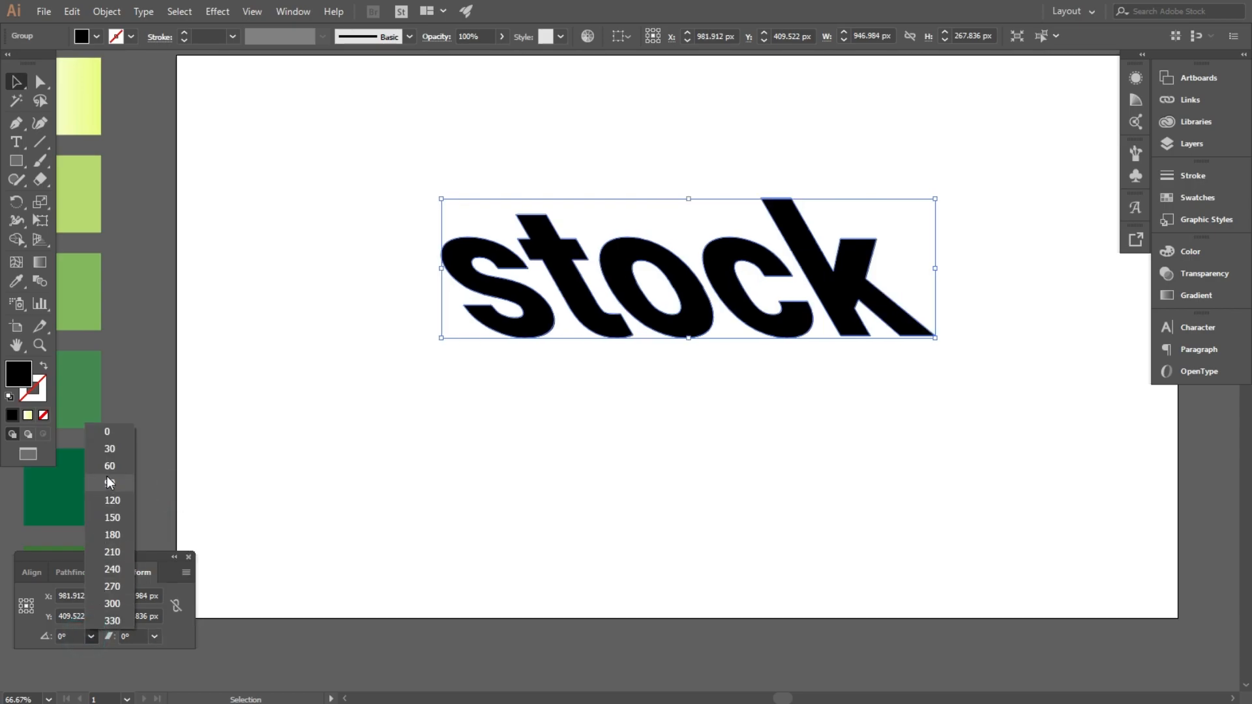
pyautogui.click(109, 451)
pyautogui.click(330, 334)
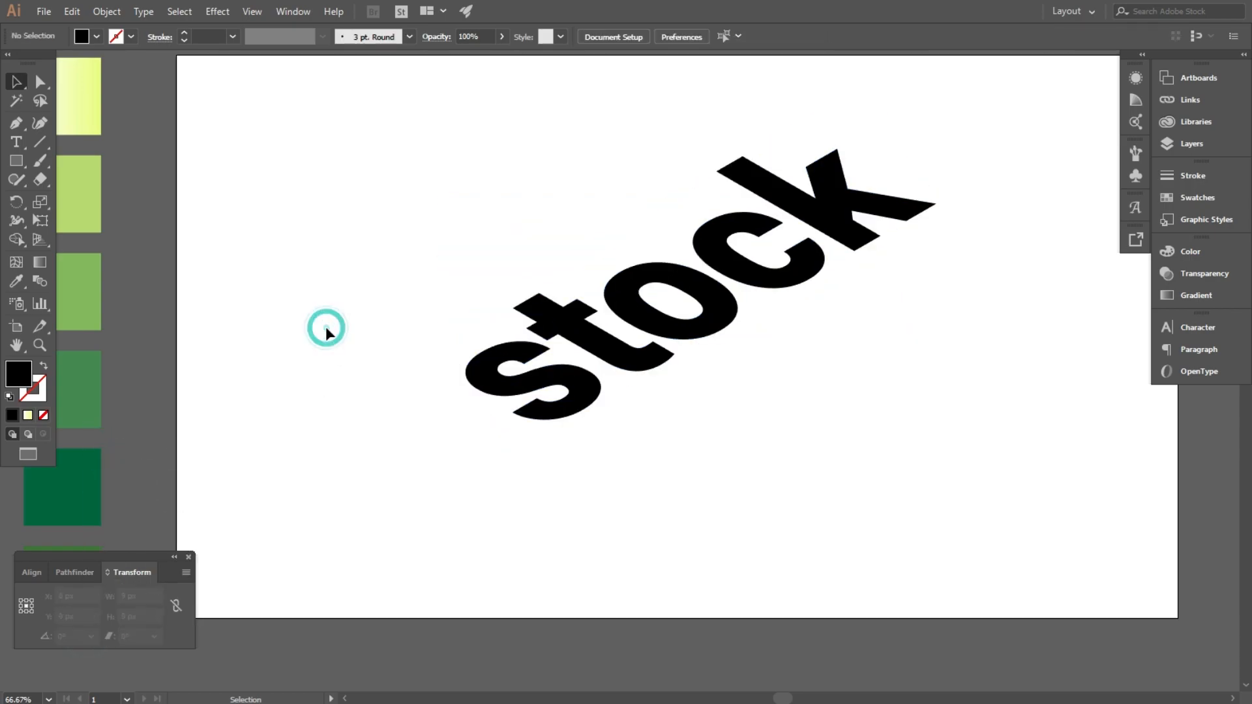
# Step: Move the slanted word slightly down the artboard and fill it with white sampled from the background
pyautogui.hotkey('ctrl', '-')
pyautogui.moveTo(567, 354); pyautogui.dragTo(567, 420)
pyautogui.click(17, 281)
pyautogui.click(314, 228)
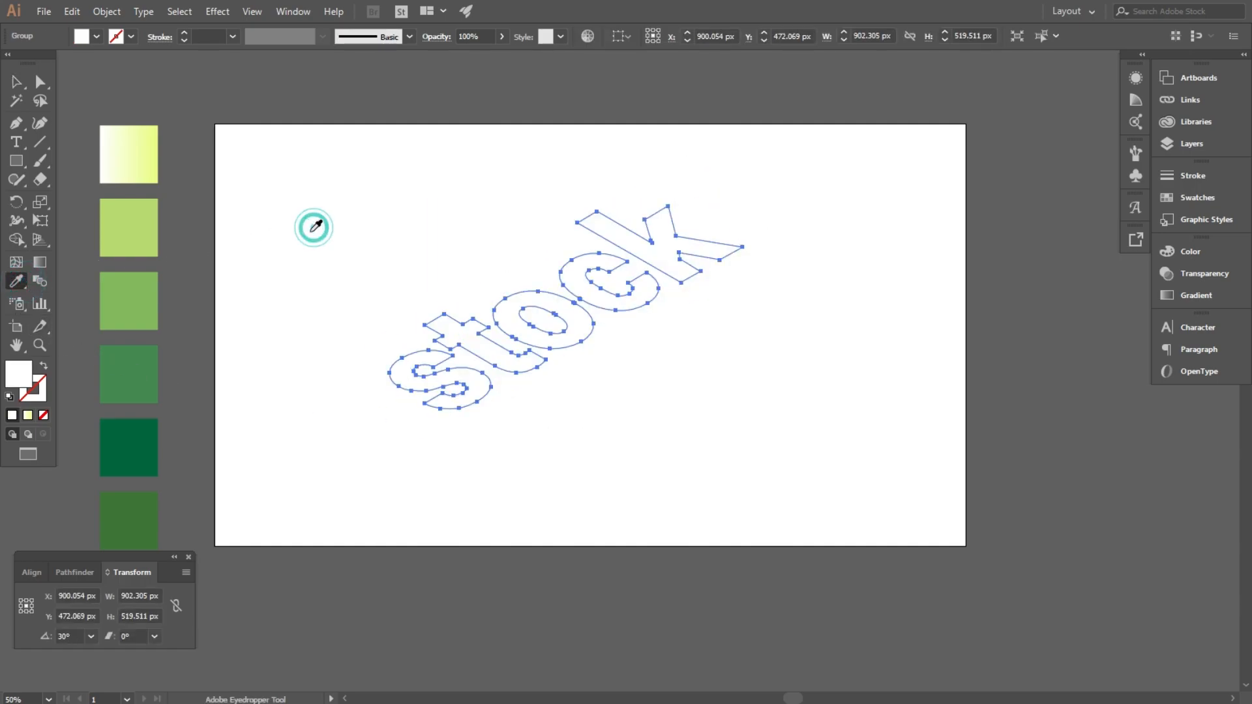
# Step: Apply a 3D Extrude & Bevel effect to the word with preview on and an extrude depth of 121 pt
pyautogui.click(213, 14)
pyautogui.moveTo(296, 107)
pyautogui.click(422, 104)
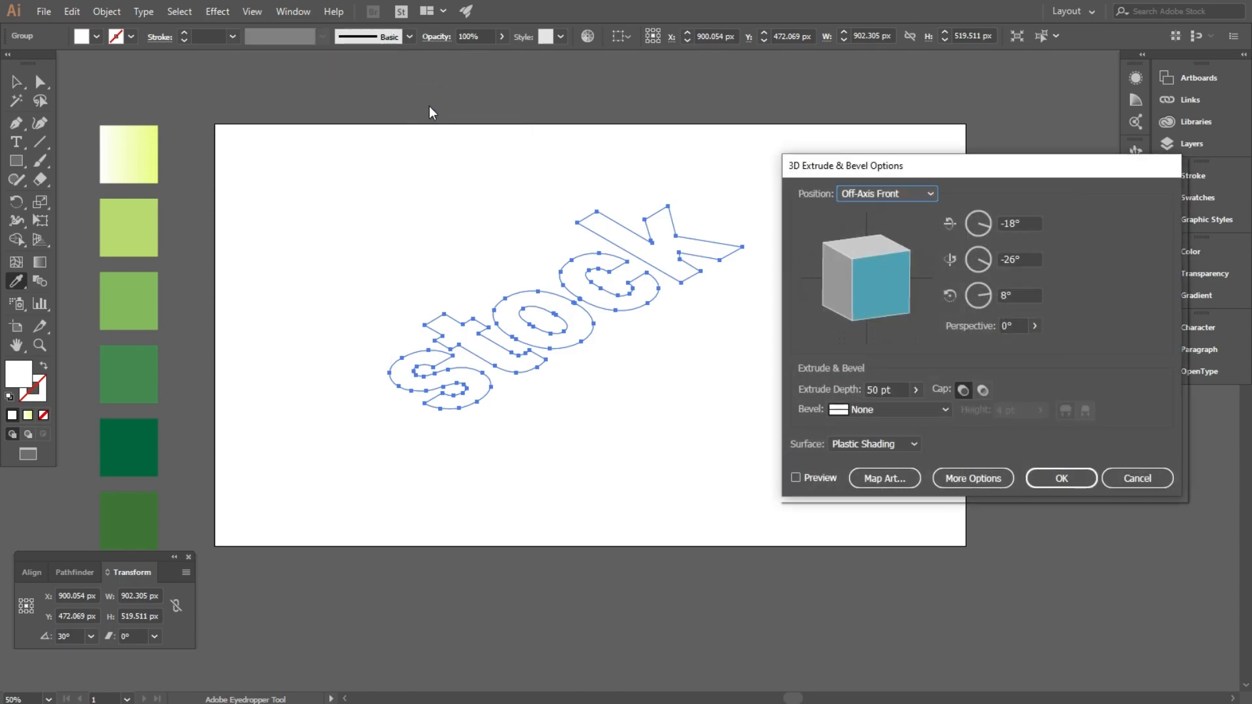
pyautogui.click(798, 478)
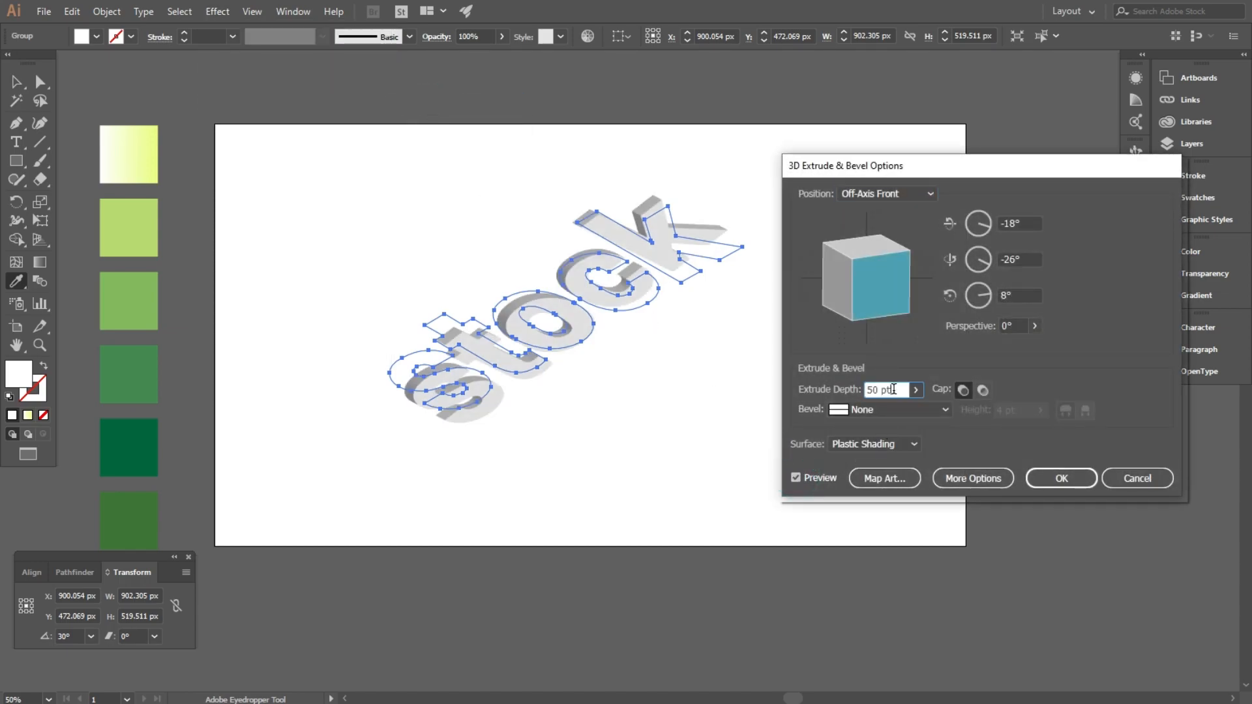
pyautogui.write('121')
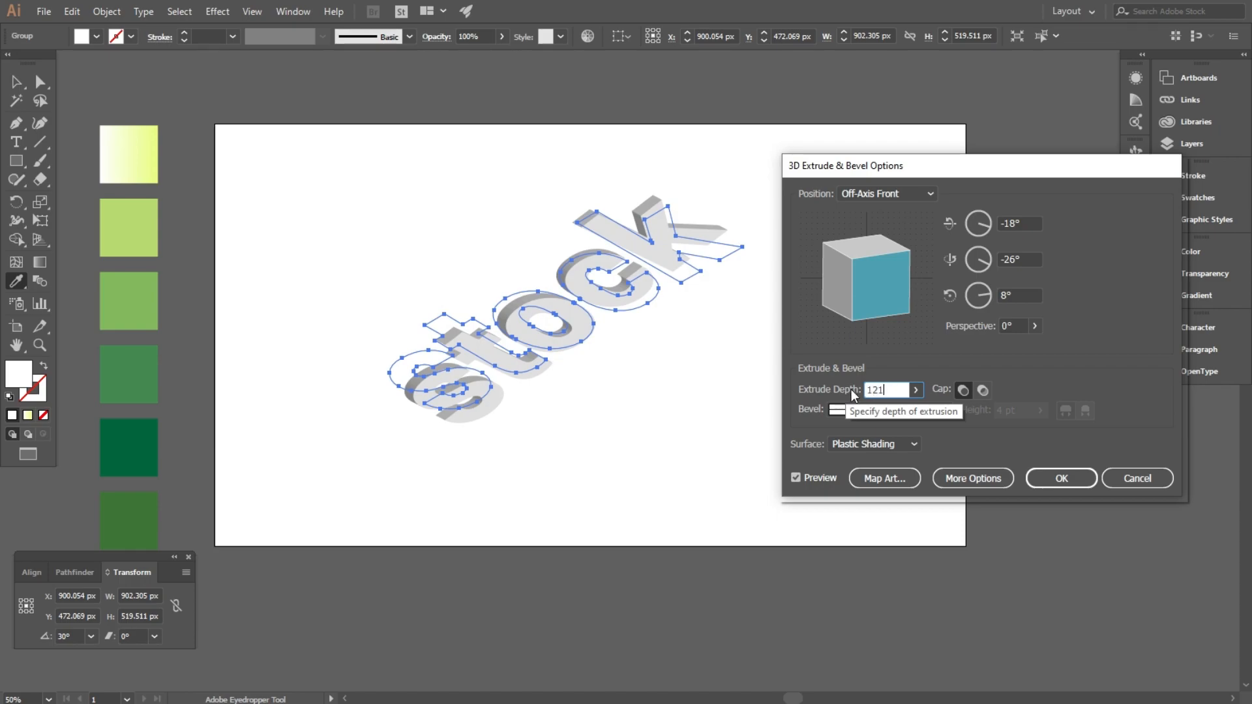
# Step: Set the 3D rotation to 11° around X, 0° around Y and 0° around Z, and apply the effect
pyautogui.click(1019, 223)
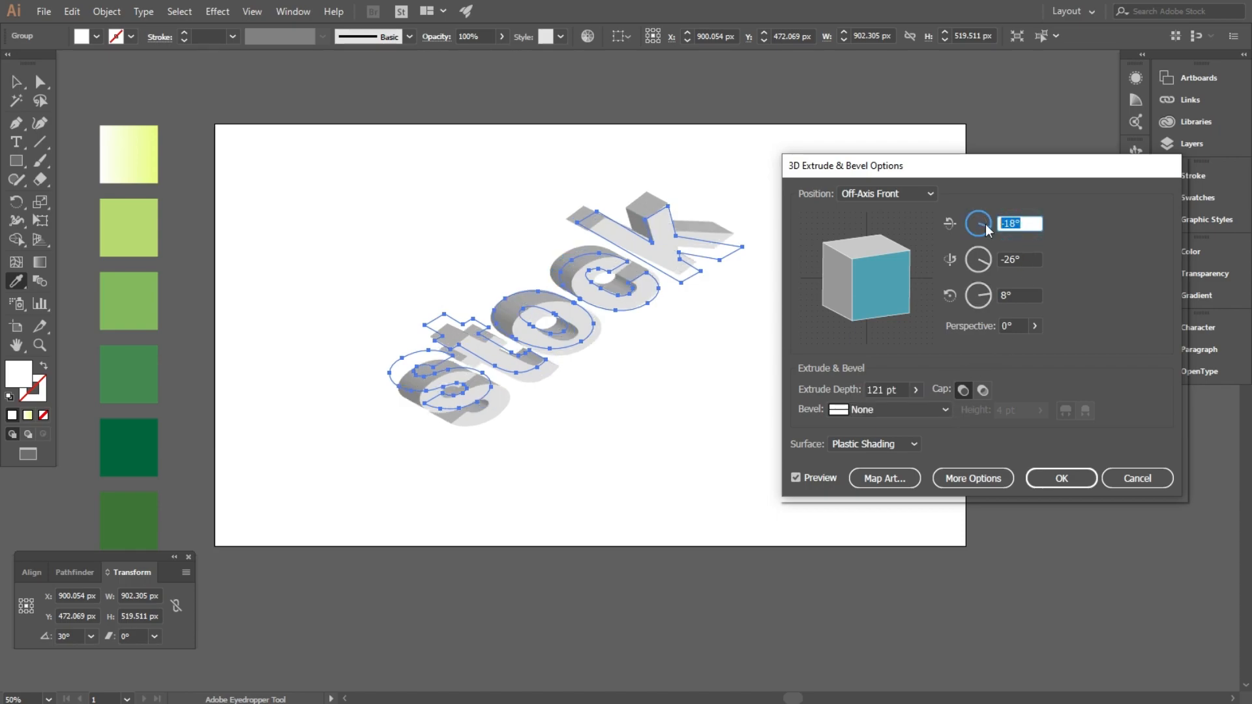
pyautogui.write('11')
pyautogui.click(1024, 260)
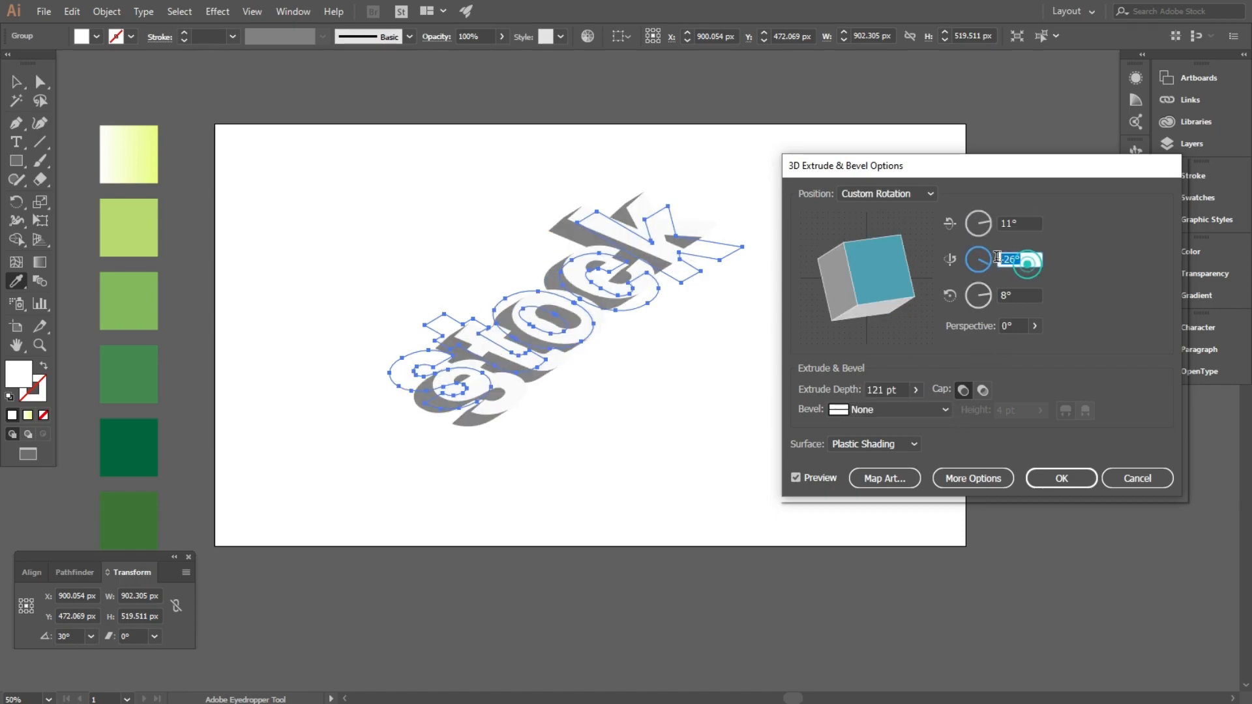
pyautogui.click(1024, 294)
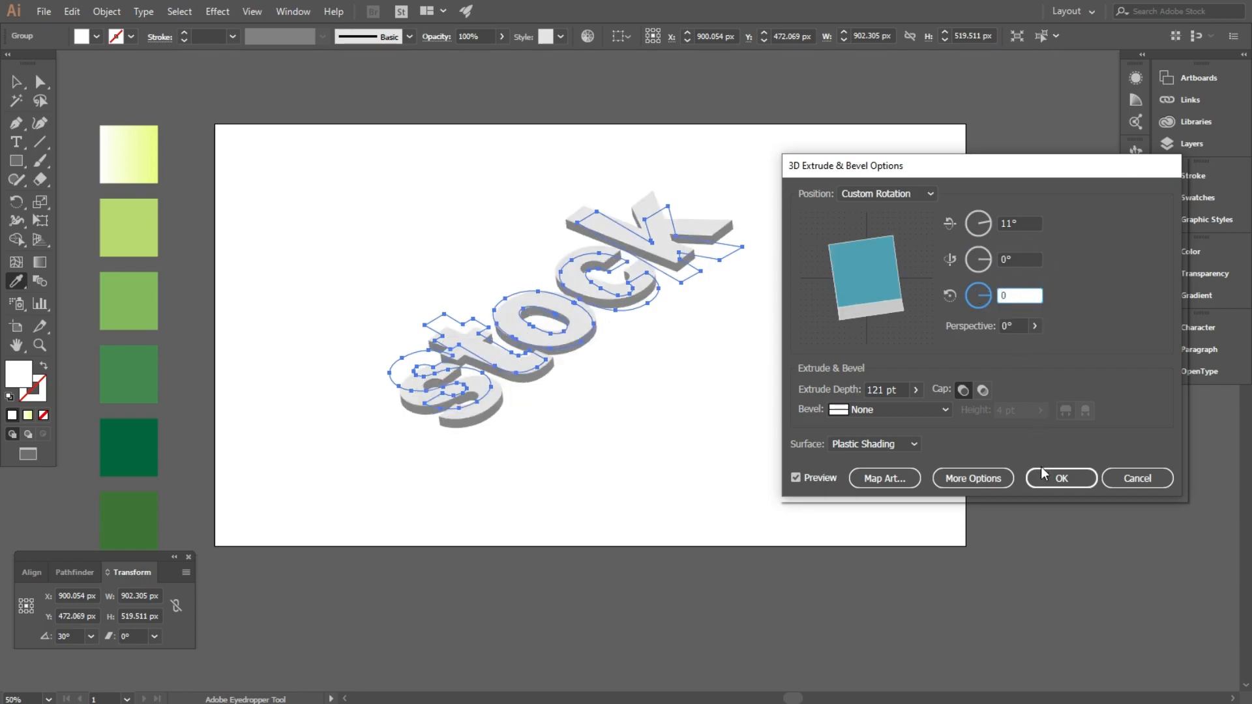
pyautogui.click(1043, 477)
# Step: Expand the appearance of the extruded word into editable shapes
pyautogui.click(16, 82)
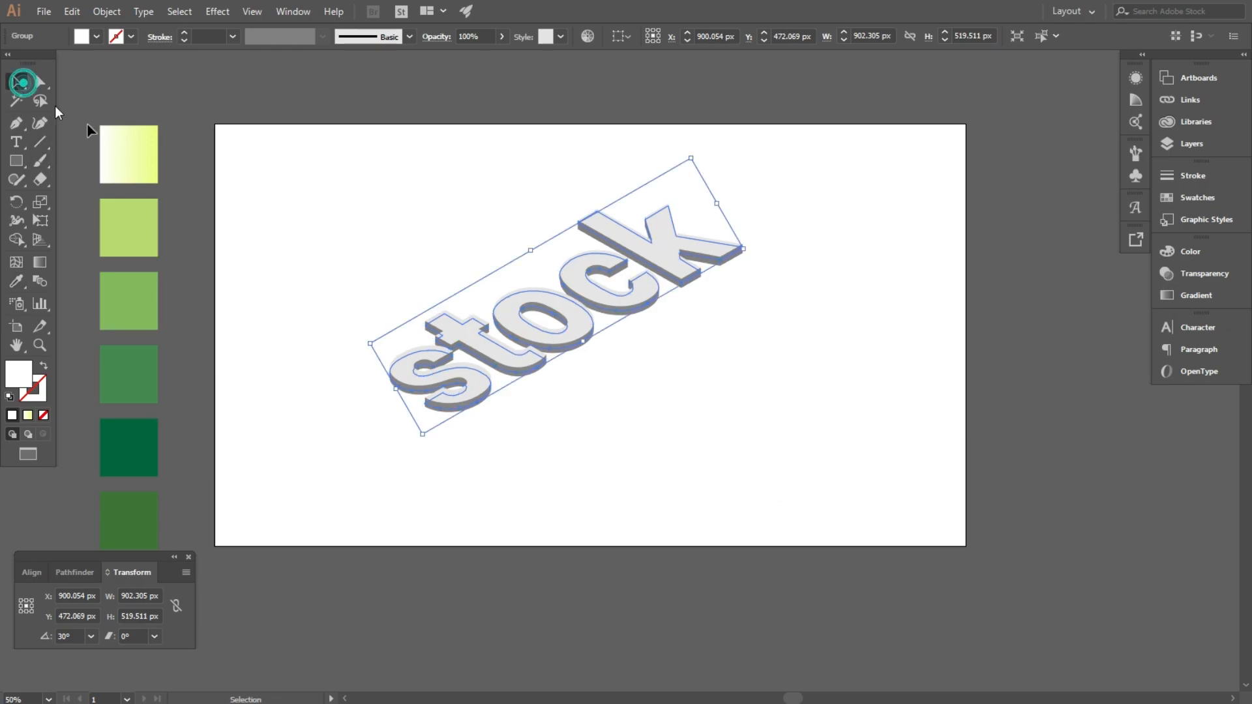
pyautogui.click(383, 240)
pyautogui.moveTo(341, 232); pyautogui.dragTo(619, 412)
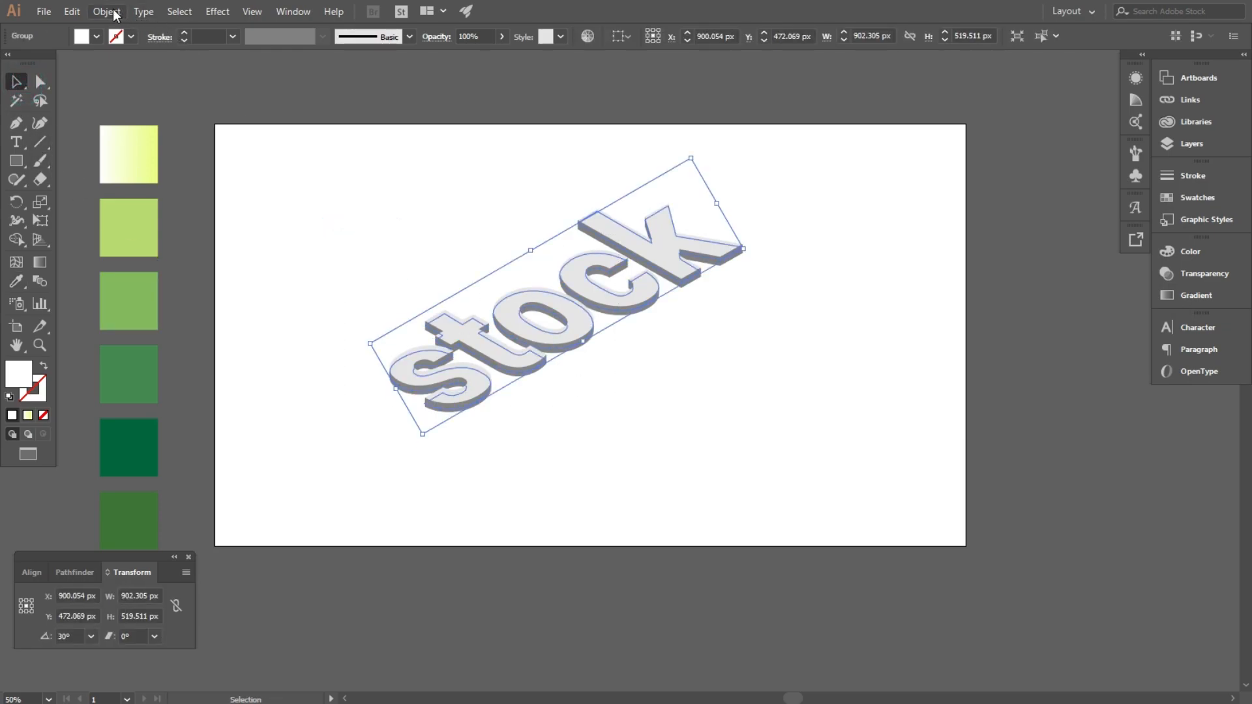
pyautogui.click(106, 11)
pyautogui.click(157, 195)
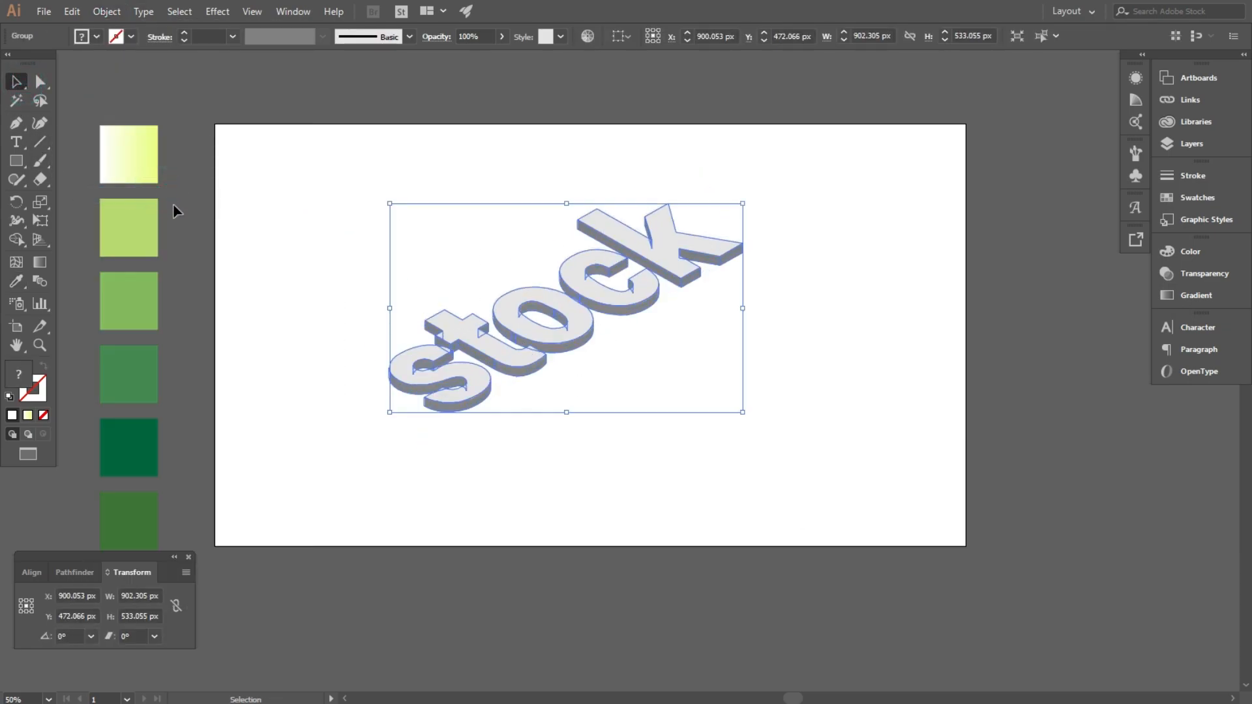
# Step: Ungroup the expanded word twice to separate its faces from its sides
pyautogui.rightClick(461, 325)
pyautogui.click(508, 440)
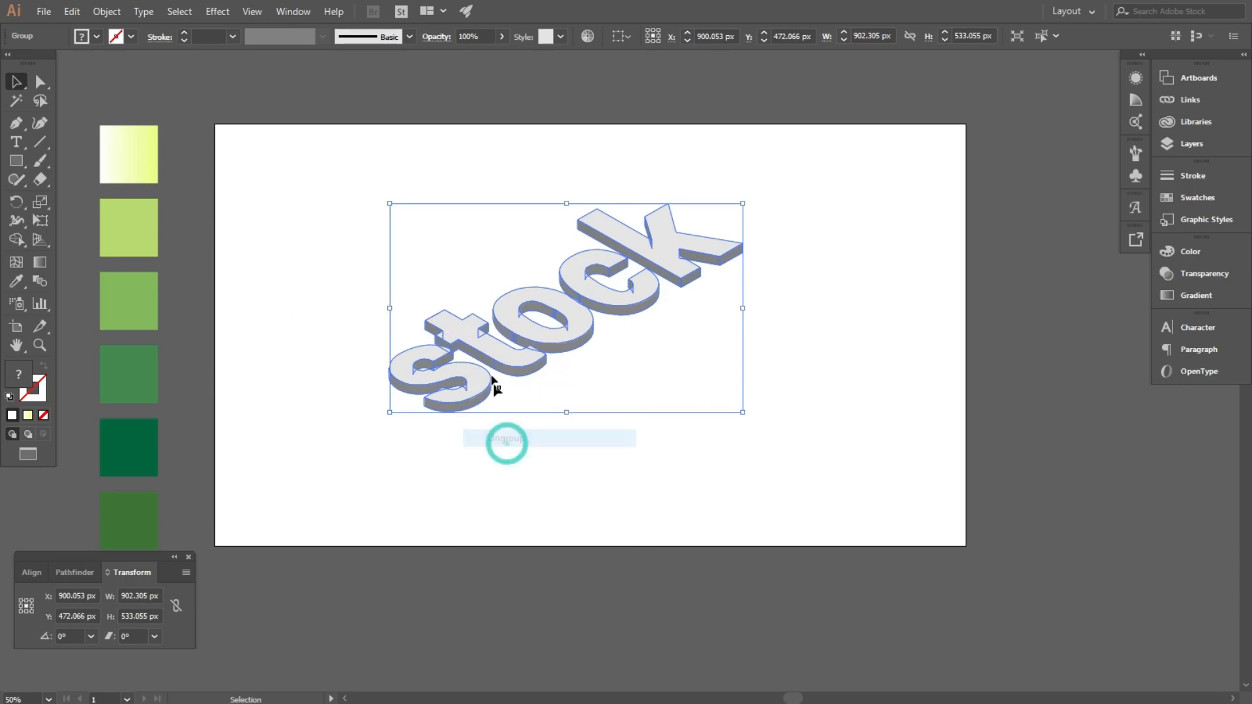
pyautogui.rightClick(486, 349)
pyautogui.click(516, 460)
pyautogui.click(590, 436)
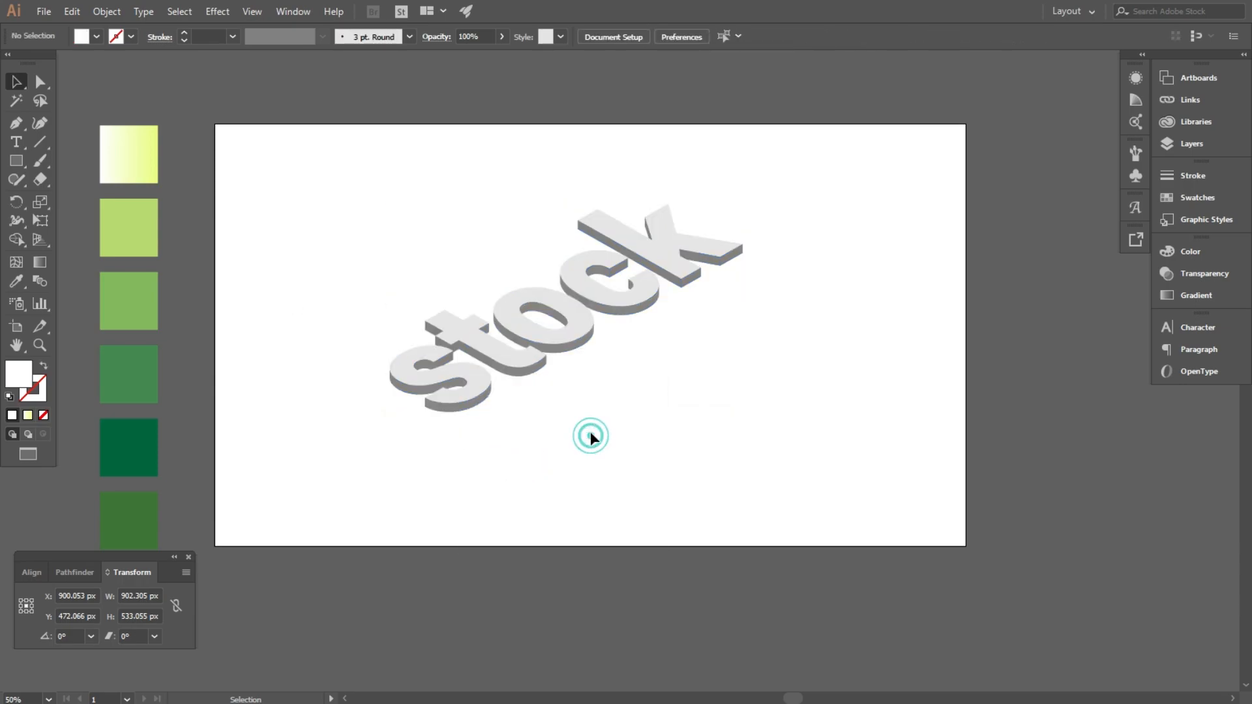
# Step: Select the light front faces of all five letters and group them
pyautogui.scroll(1, 520, 397)
pyautogui.click(464, 377)
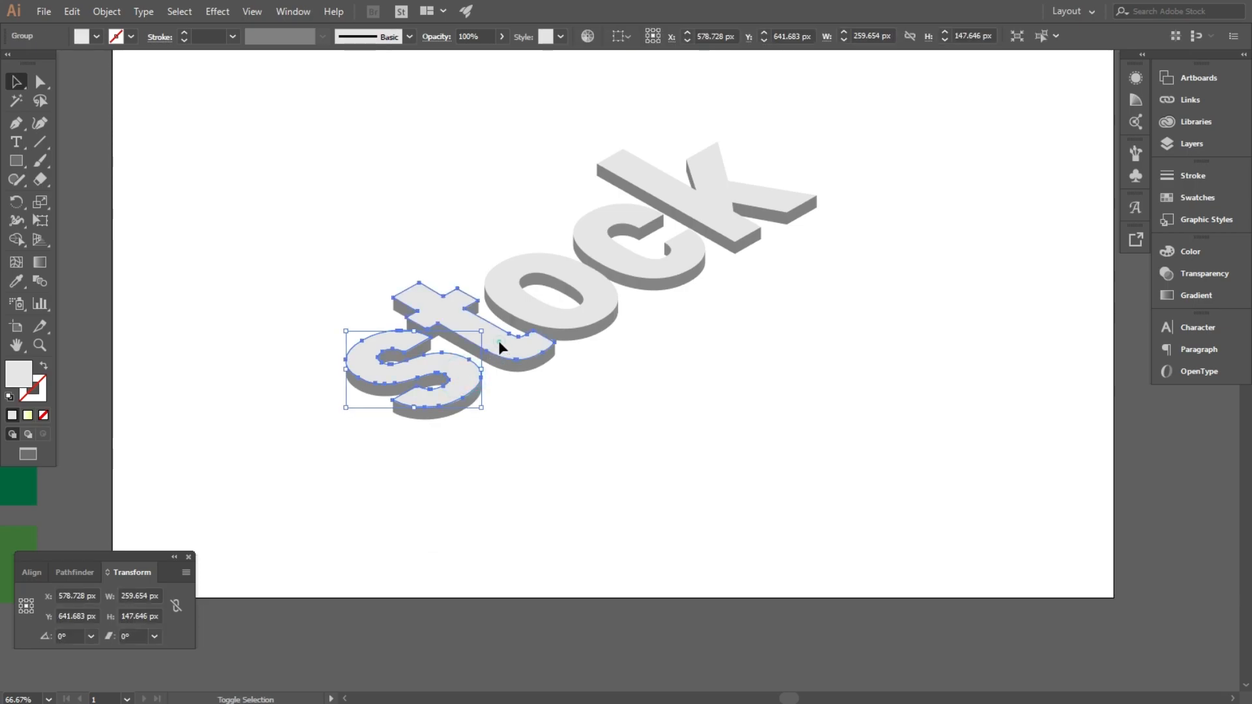
pyautogui.keyDown('shift'); pyautogui.click(501, 336); pyautogui.keyUp('shift')
pyautogui.keyDown('shift'); pyautogui.click(564, 297); pyautogui.keyUp('shift')
pyautogui.keyDown('shift'); pyautogui.click(628, 264); pyautogui.keyUp('shift')
pyautogui.keyDown('shift'); pyautogui.click(729, 188); pyautogui.keyUp('shift')
pyautogui.rightClick(728, 187)
pyautogui.click(761, 280)
pyautogui.click(780, 390)
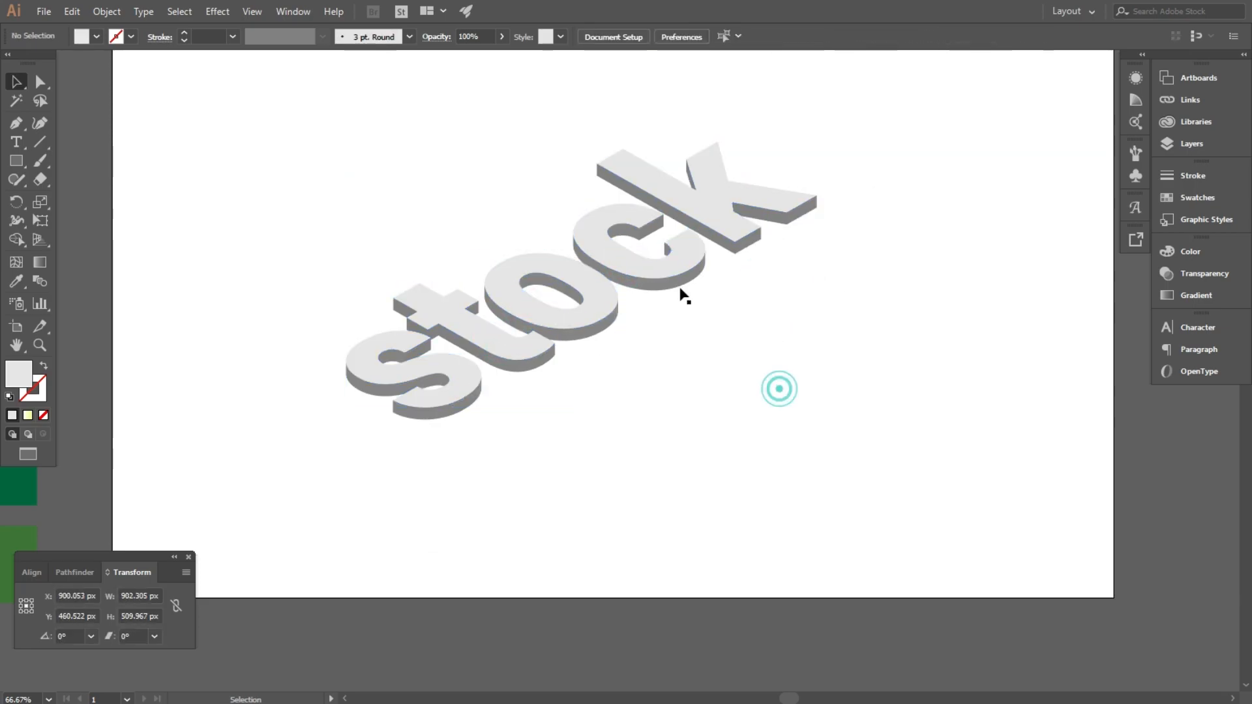
# Step: Move the grouped letter faces away from the dark sides, and unite all the side pieces into one shape
pyautogui.scroll(-1, 353, 298)
pyautogui.moveTo(511, 315); pyautogui.dragTo(961, 489)
pyautogui.moveTo(268, 165); pyautogui.dragTo(669, 425)
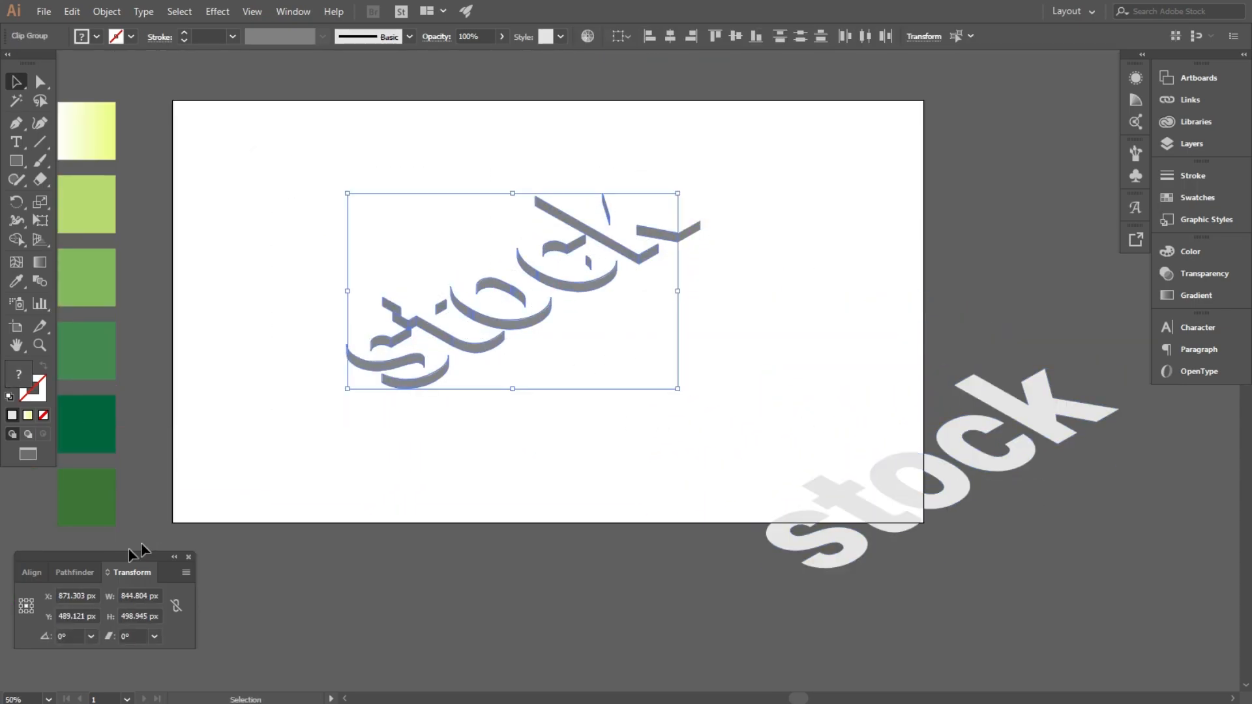
pyautogui.click(65, 574)
pyautogui.click(29, 612)
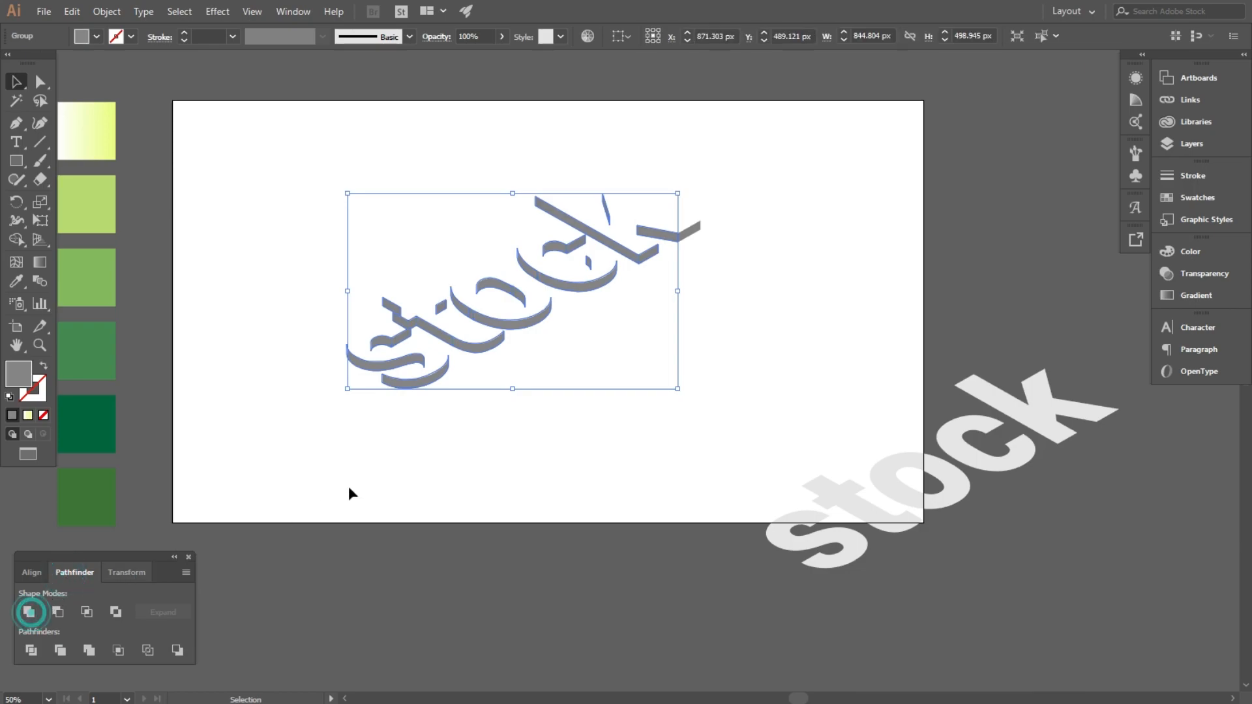
pyautogui.click(465, 450)
# Step: Move the group of light letter faces back onto the dark sides and fine-tune its alignment
pyautogui.scroll(1, 428, 365)
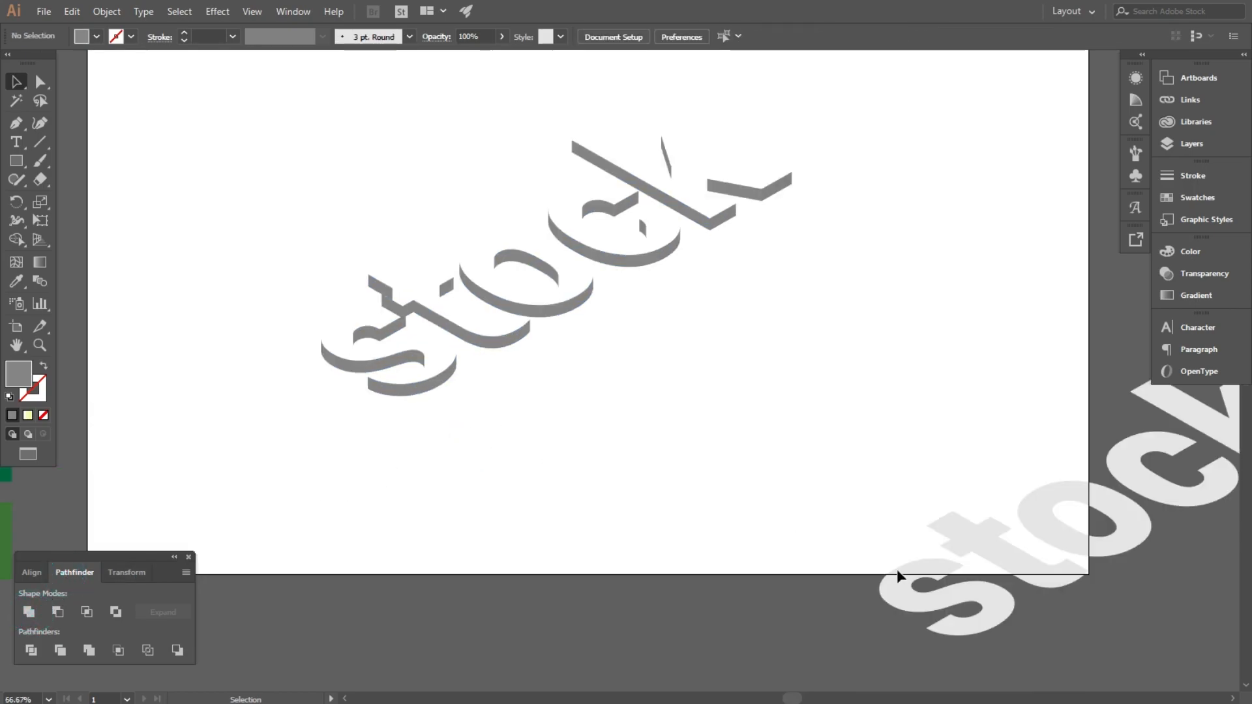
pyautogui.moveTo(907, 581); pyautogui.dragTo(695, 431)
pyautogui.moveTo(774, 462); pyautogui.dragTo(431, 367)
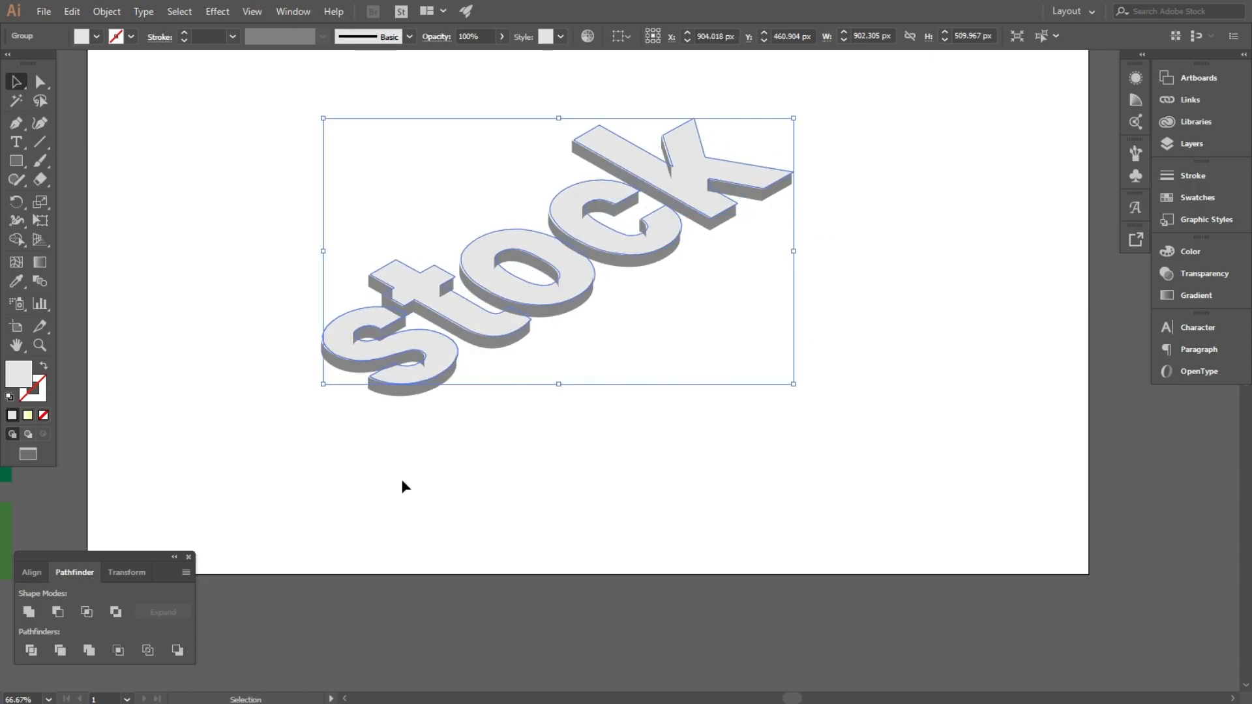
pyautogui.click(401, 477)
pyautogui.scroll(6, 387, 413)
pyautogui.scroll(2, 189, 277)
pyautogui.moveTo(413, 282); pyautogui.dragTo(380, 280)
pyautogui.click(218, 363)
# Step: Send the united dark side shape to the back, behind the letter faces
pyautogui.scroll(-2, 310, 400)
pyautogui.click(383, 445)
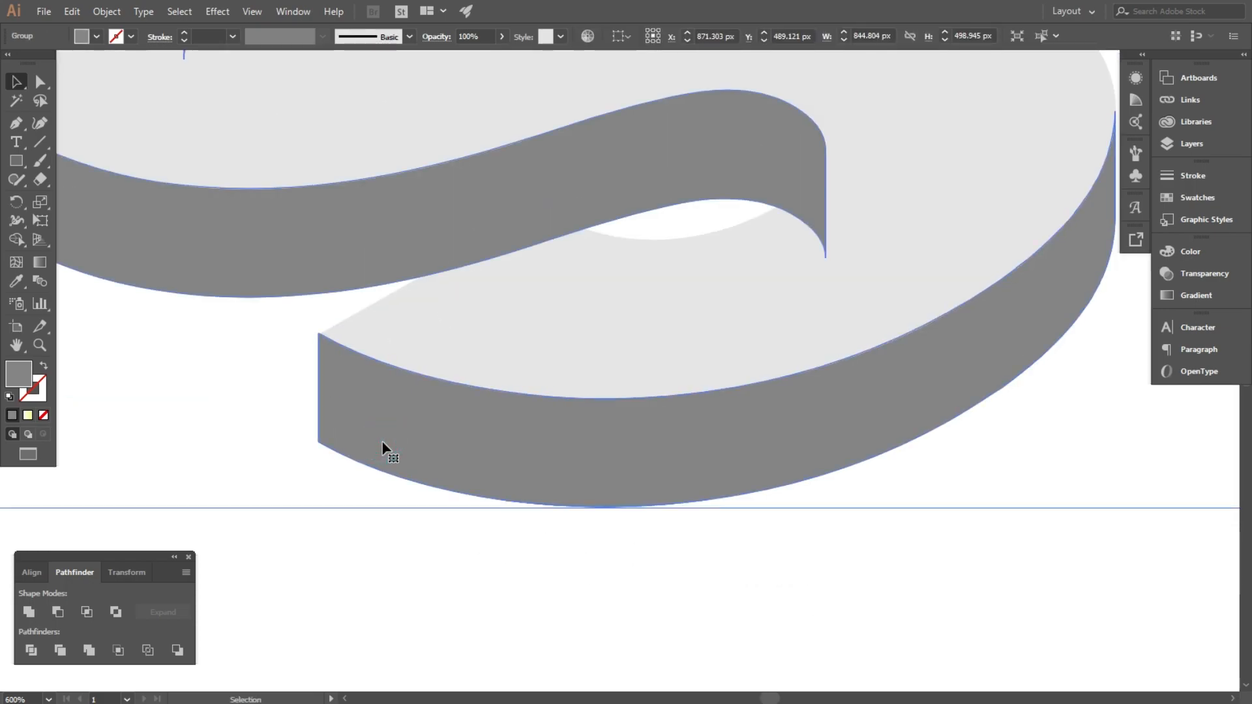
pyautogui.rightClick(383, 447)
pyautogui.moveTo(424, 362)
pyautogui.click(590, 409)
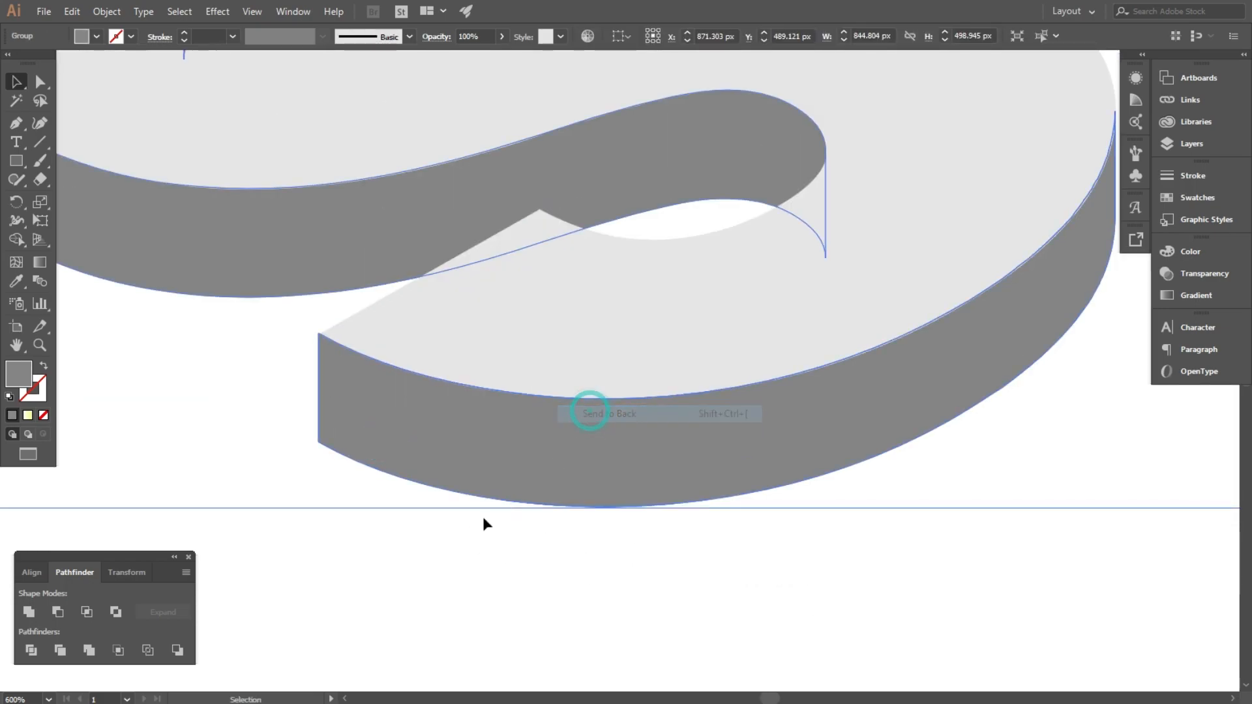
pyautogui.click(428, 559)
# Step: Check the edges of the letter "s" and nudge the artwork so the face and side meet exactly at its lower corner
pyautogui.scroll(-3, 430, 531)
pyautogui.scroll(4, 531, 424)
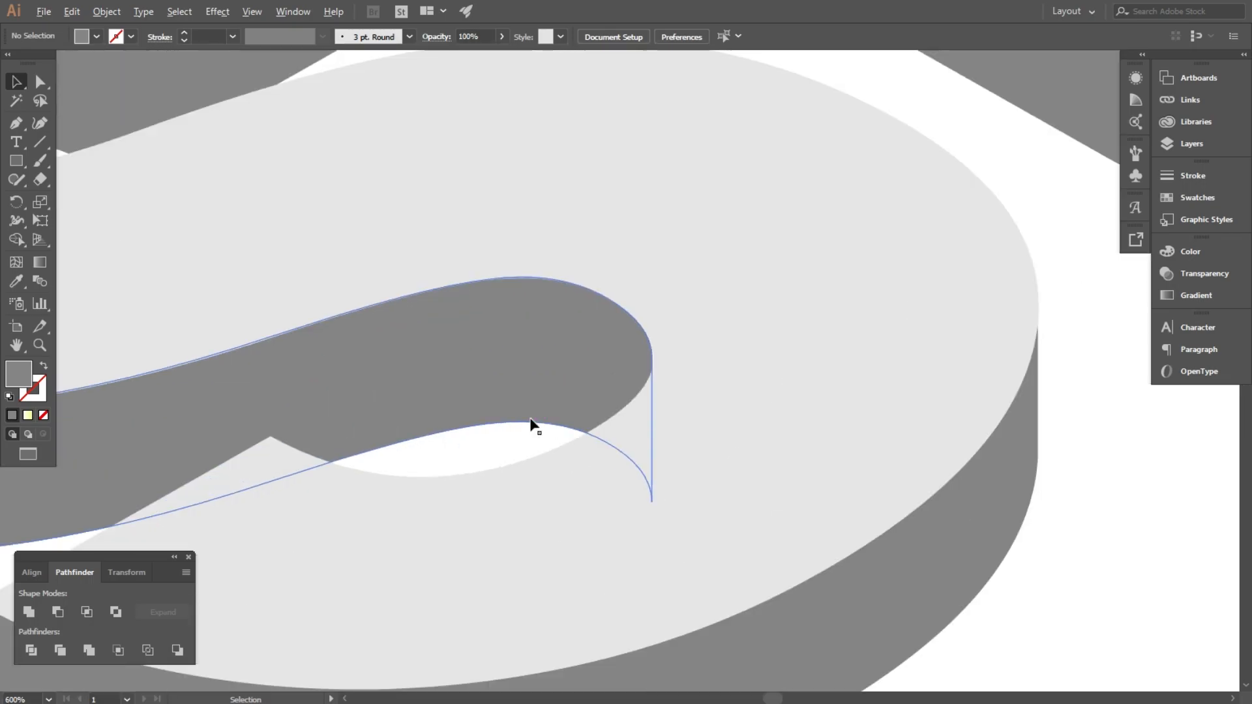
pyautogui.scroll(2, 1065, 391)
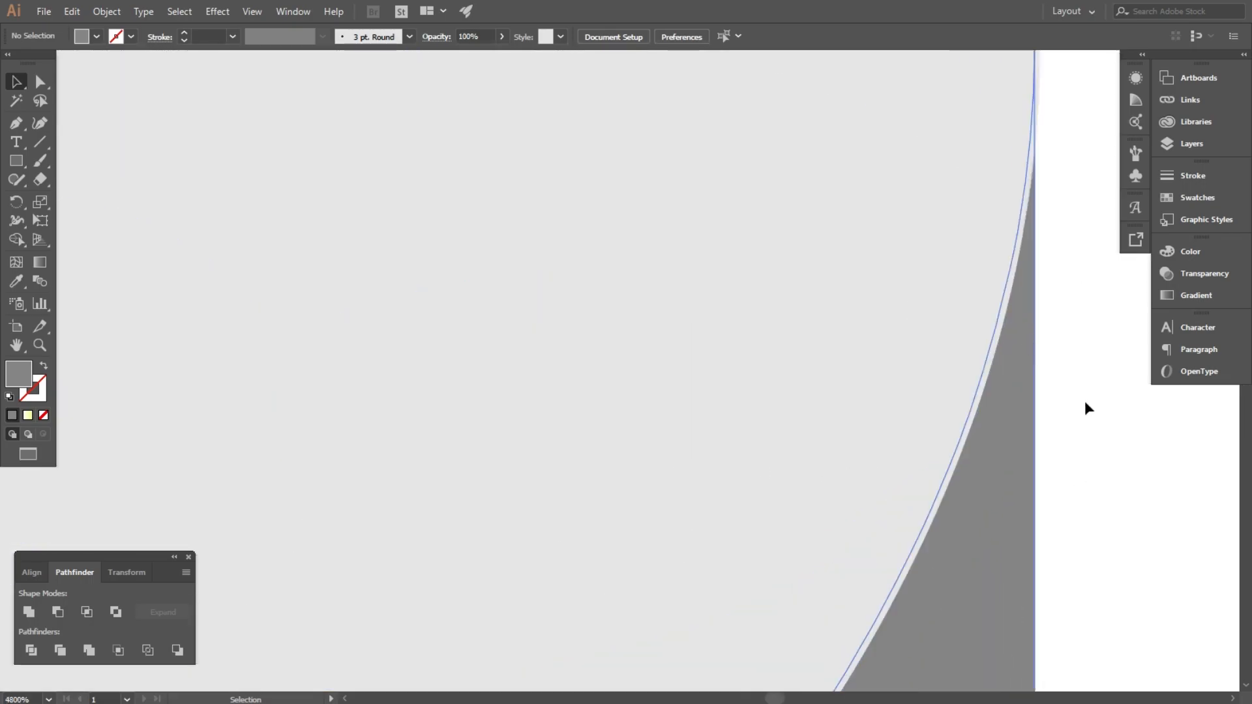
pyautogui.scroll(-5, 751, 411)
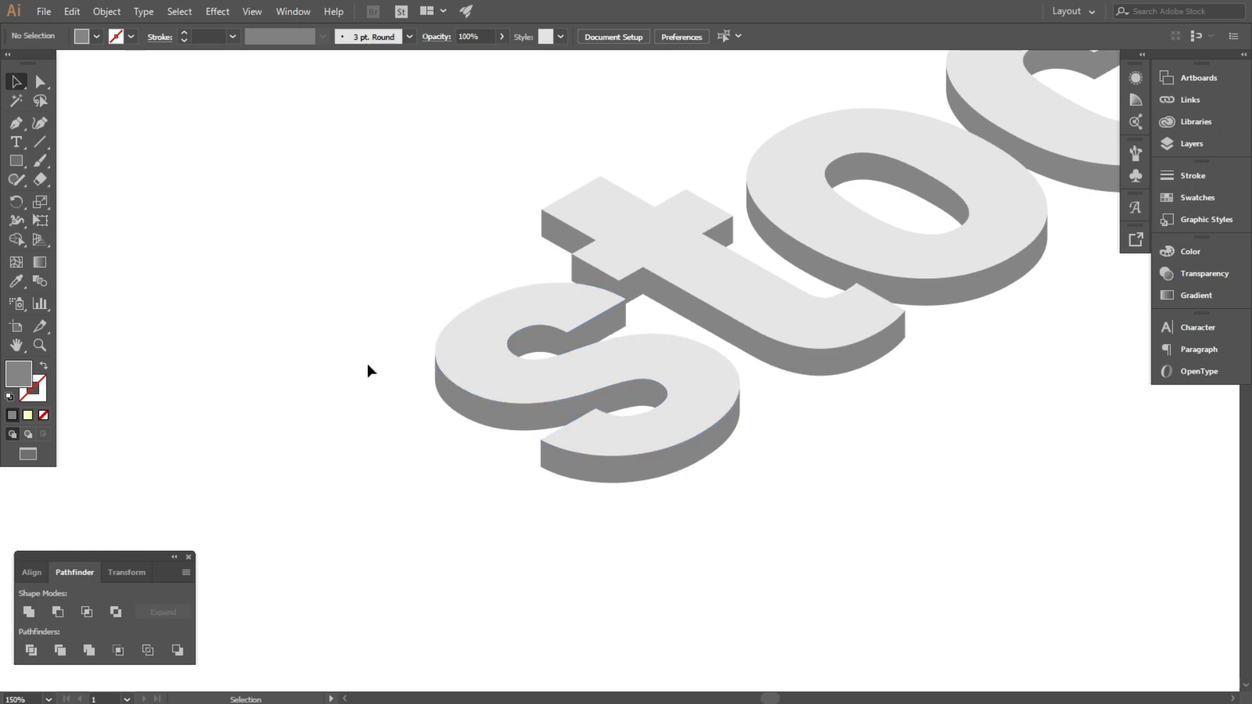
pyautogui.scroll(-2, 366, 362)
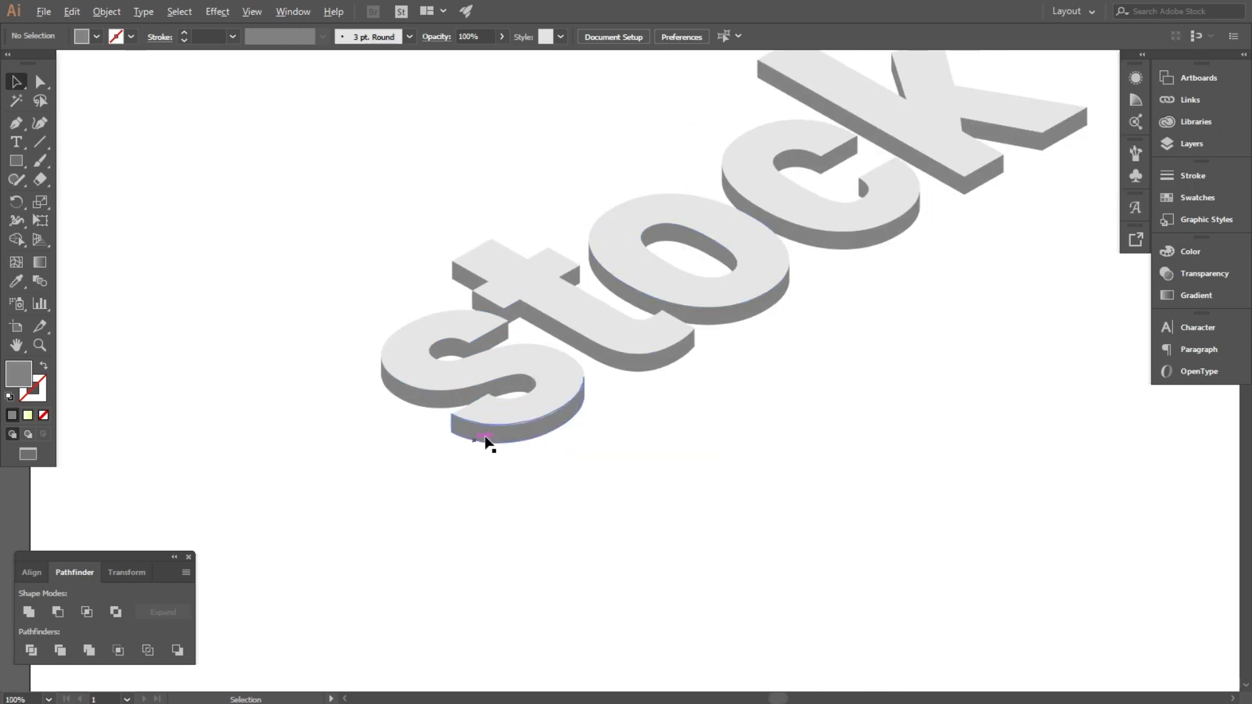
pyautogui.scroll(4, 491, 442)
pyautogui.scroll(4, 515, 372)
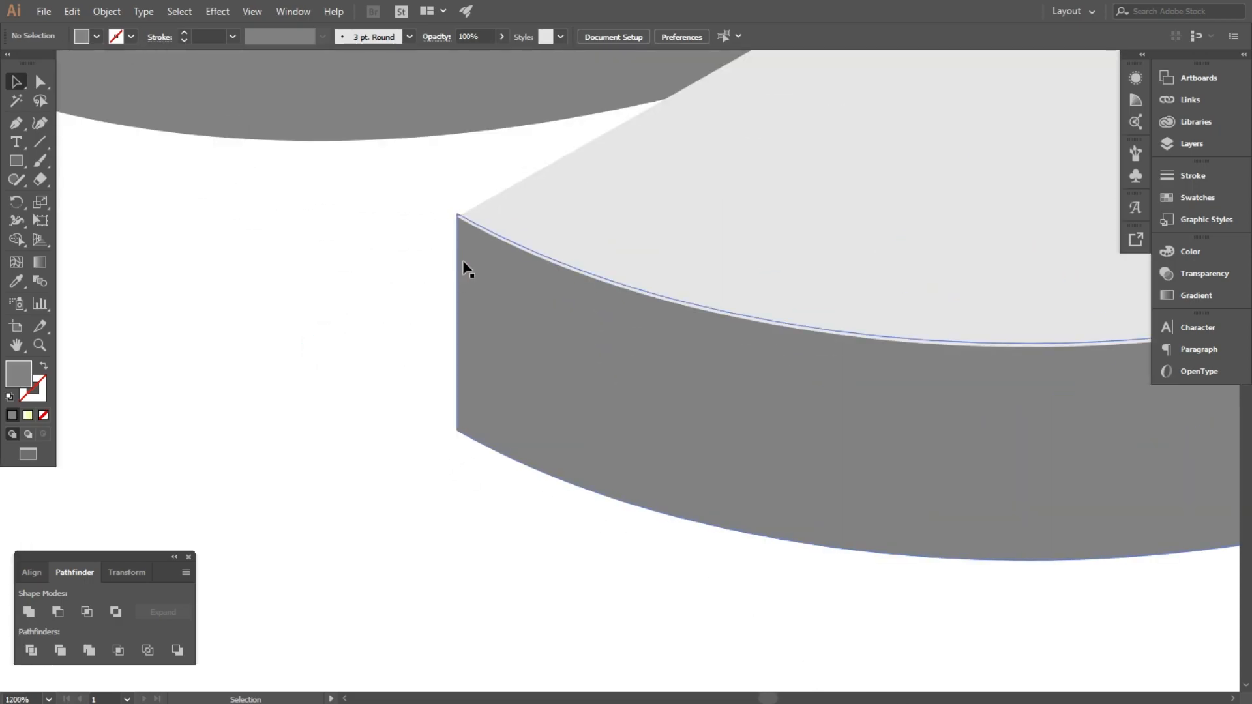
pyautogui.click(463, 268)
pyautogui.scroll(5, 465, 264)
pyautogui.moveTo(469, 330); pyautogui.dragTo(474, 318)
pyautogui.click(377, 351)
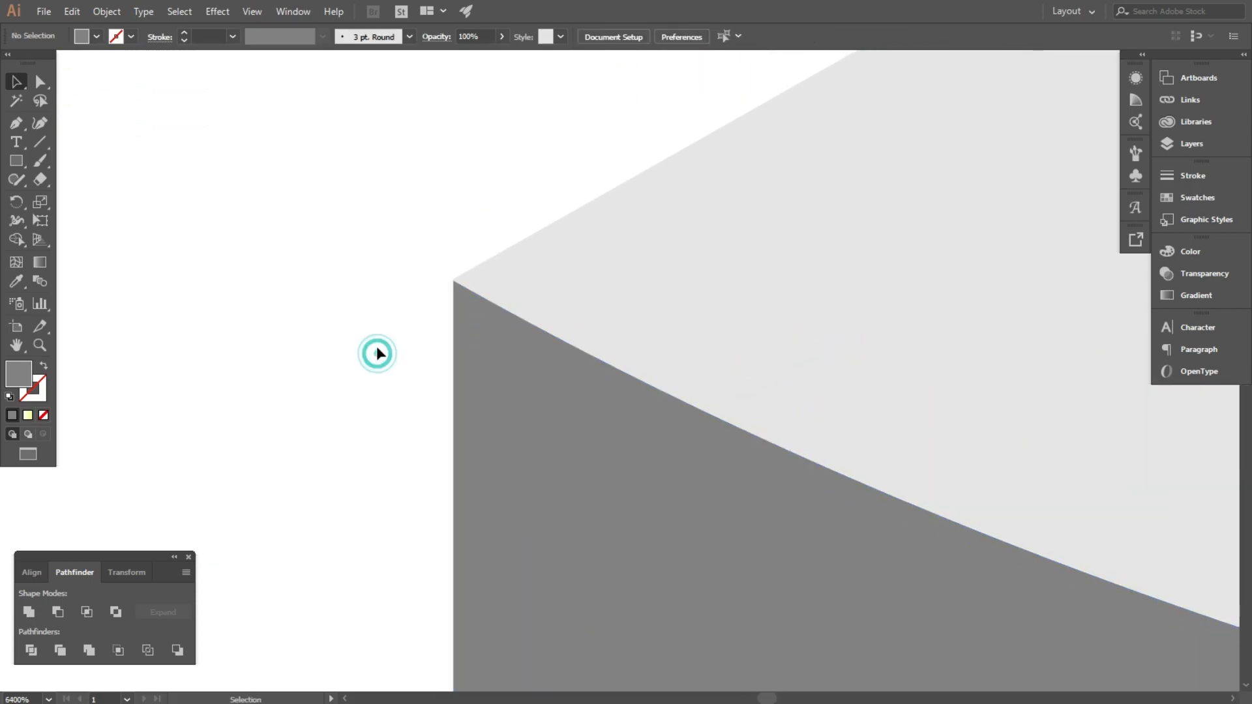
# Step: Copy the united dark side shape, paste it in front, and move the copy straight down to start a second layer
pyautogui.scroll(-7, 377, 352)
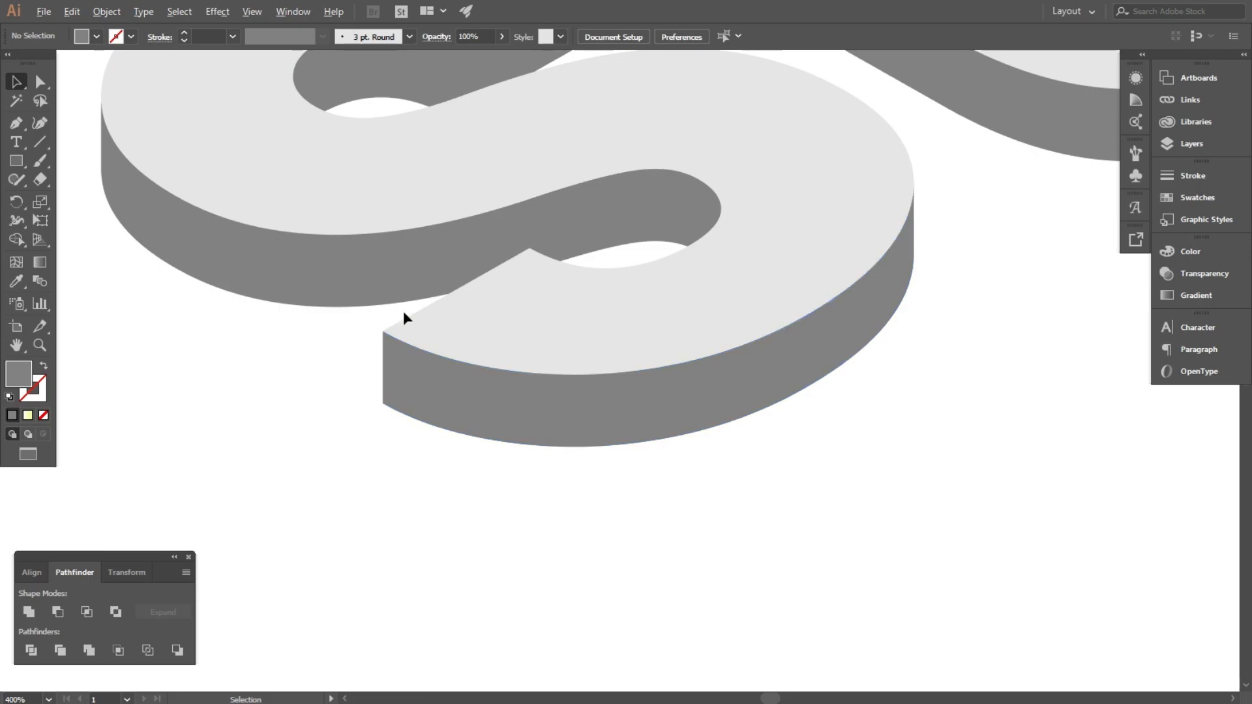
pyautogui.scroll(2, 403, 318)
pyautogui.click(388, 447)
pyautogui.click(72, 12)
pyautogui.click(96, 87)
pyautogui.click(72, 11)
pyautogui.click(107, 121)
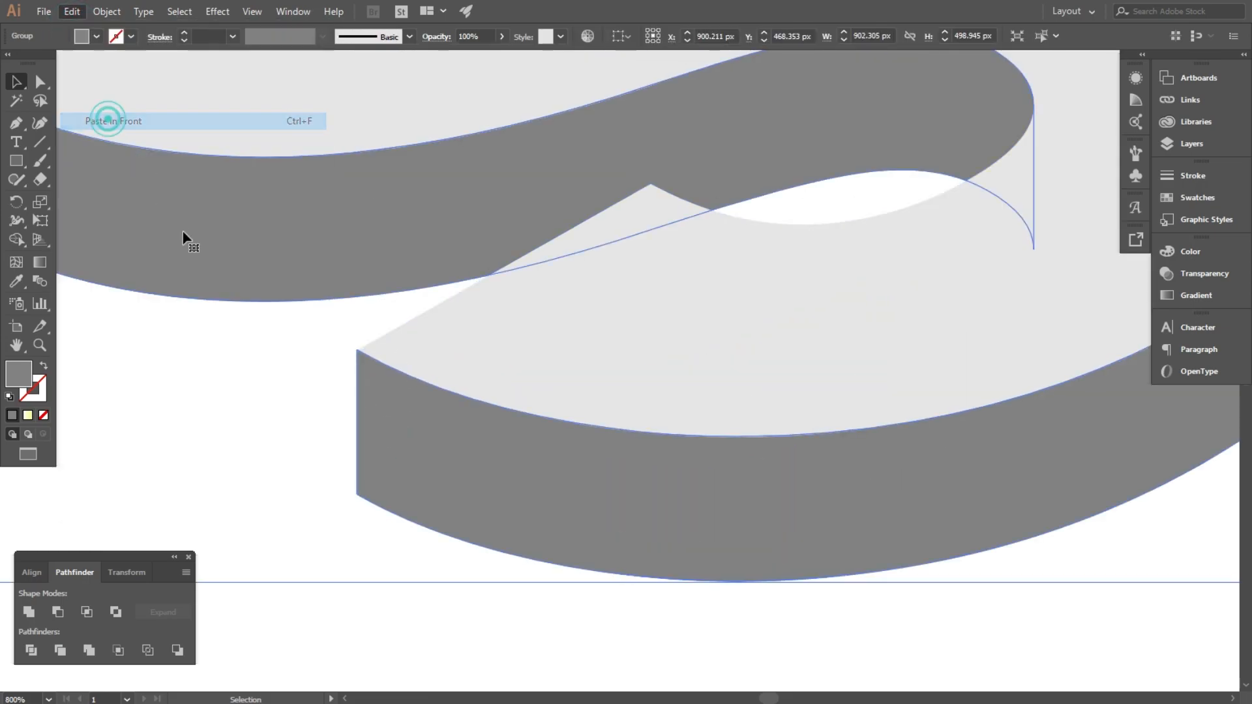
pyautogui.click(271, 428)
pyautogui.moveTo(383, 425); pyautogui.dragTo(383, 565)
# Step: Align the second side layer's upper edge exactly with the first layer's lower corner at the "s", and send it to the back
pyautogui.scroll(-2, 385, 368)
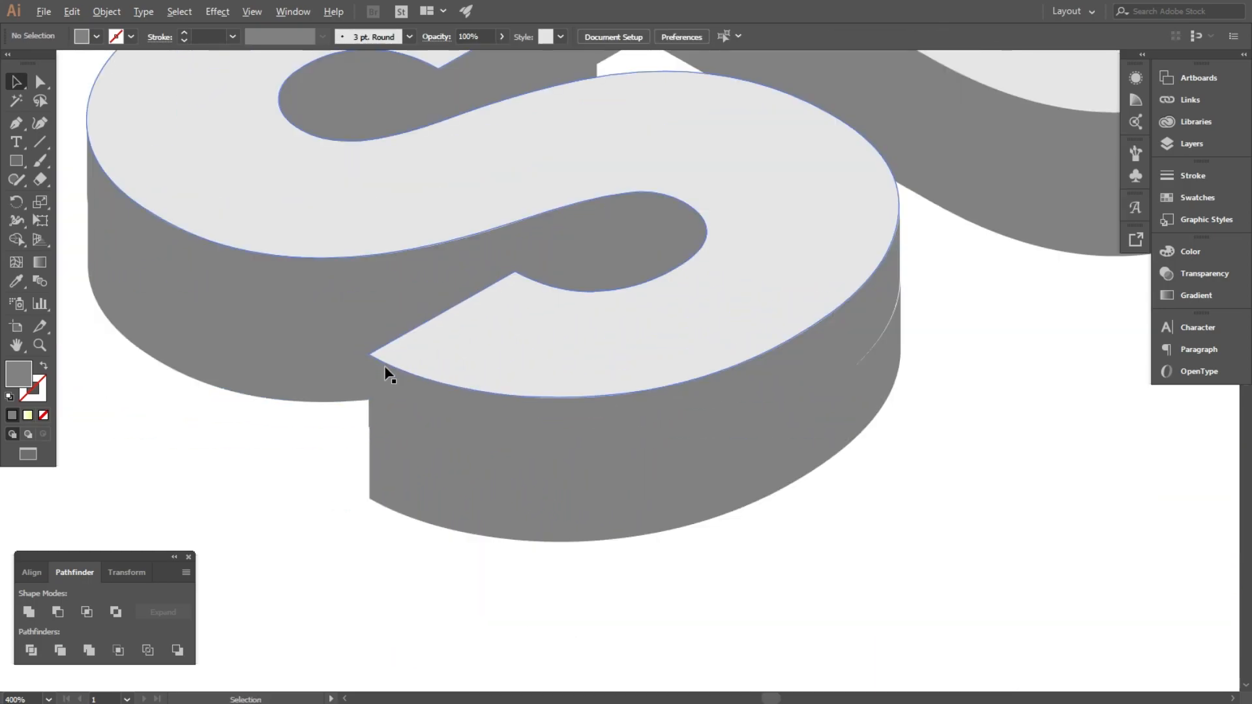
pyautogui.scroll(10, 366, 494)
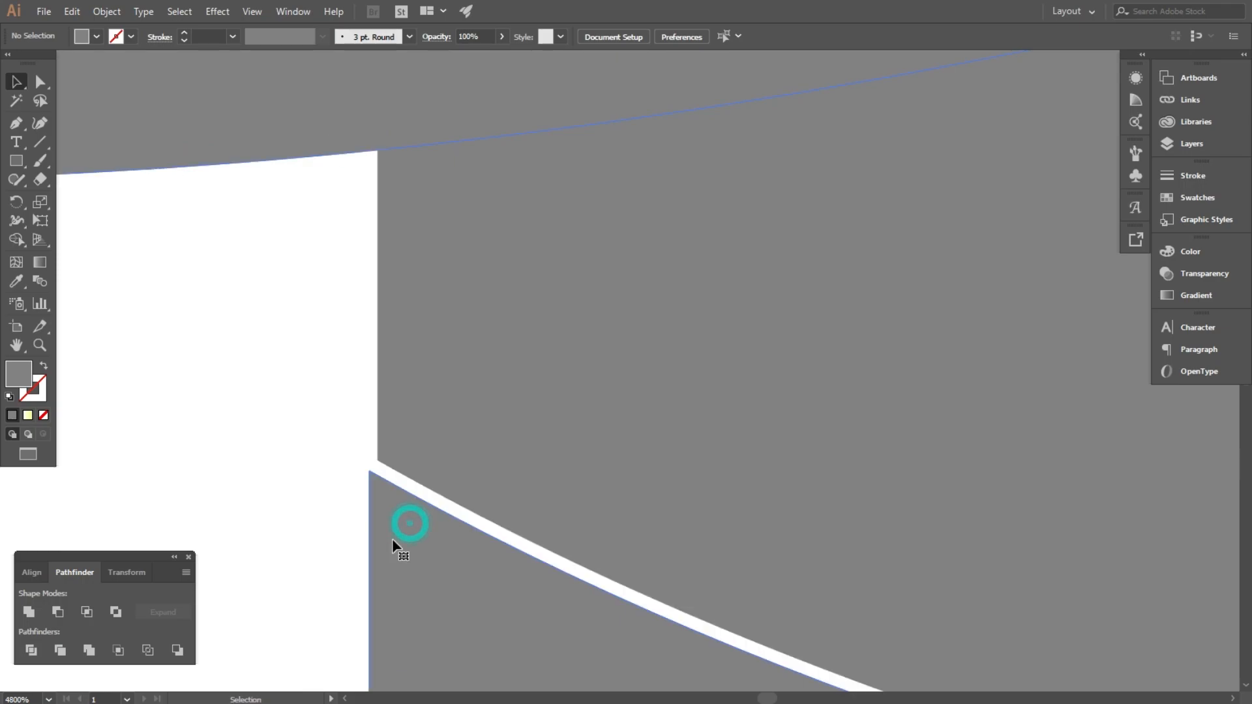
pyautogui.scroll(4, 393, 541)
pyautogui.moveTo(341, 531); pyautogui.dragTo(366, 503)
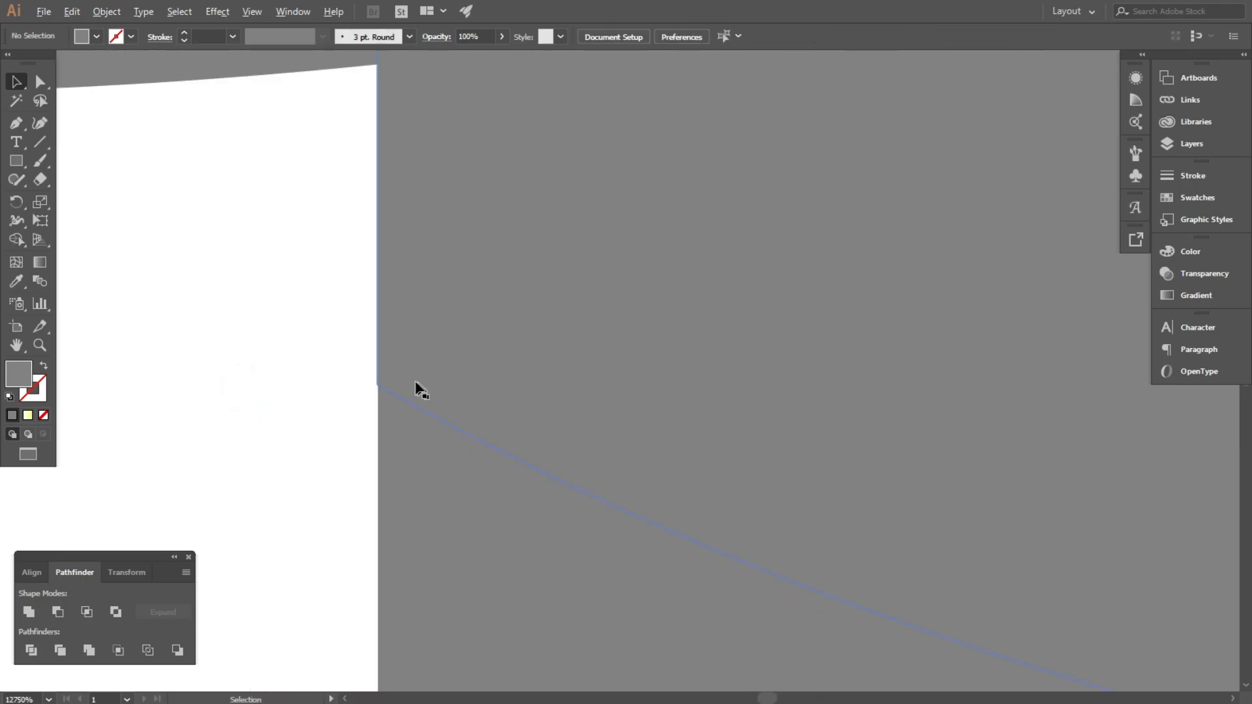
pyautogui.scroll(-15, 365, 390)
pyautogui.rightClick(357, 448)
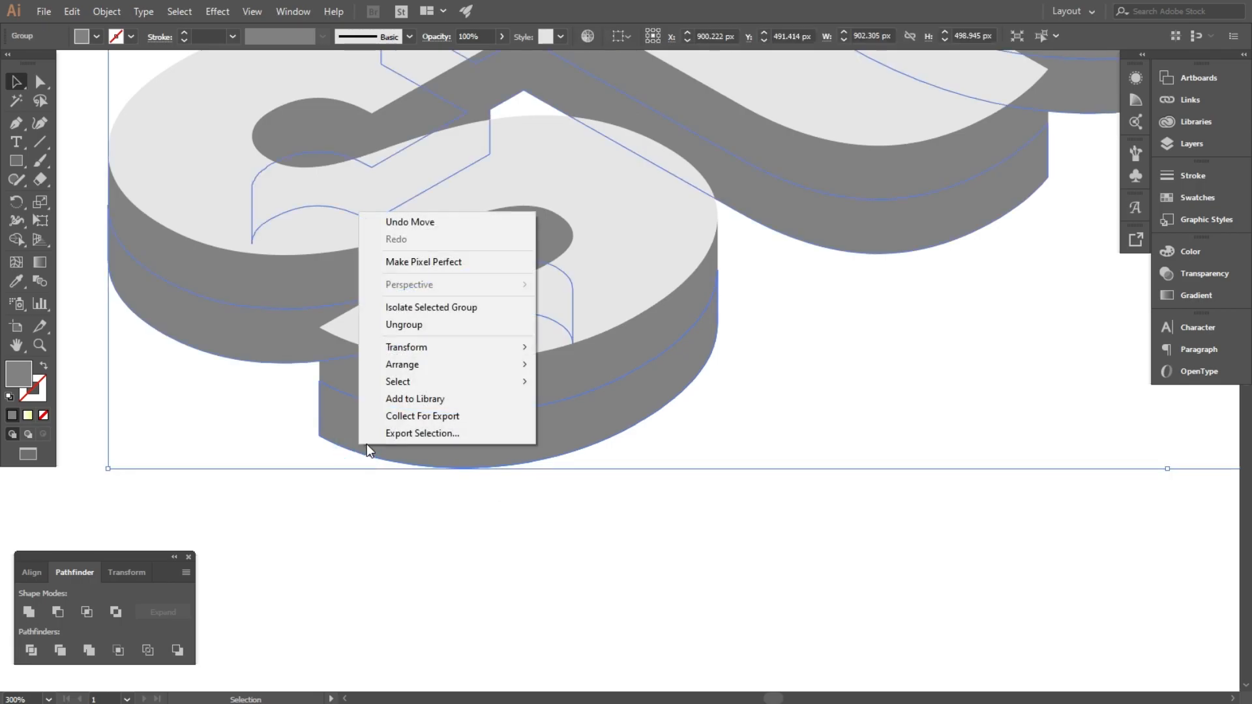
pyautogui.moveTo(402, 364)
pyautogui.click(574, 417)
# Step: Duplicate the second side layer in place and move the copy straight down as a third layer
pyautogui.click(350, 429)
pyautogui.click(72, 11)
pyautogui.click(98, 87)
pyautogui.click(71, 11)
pyautogui.click(105, 121)
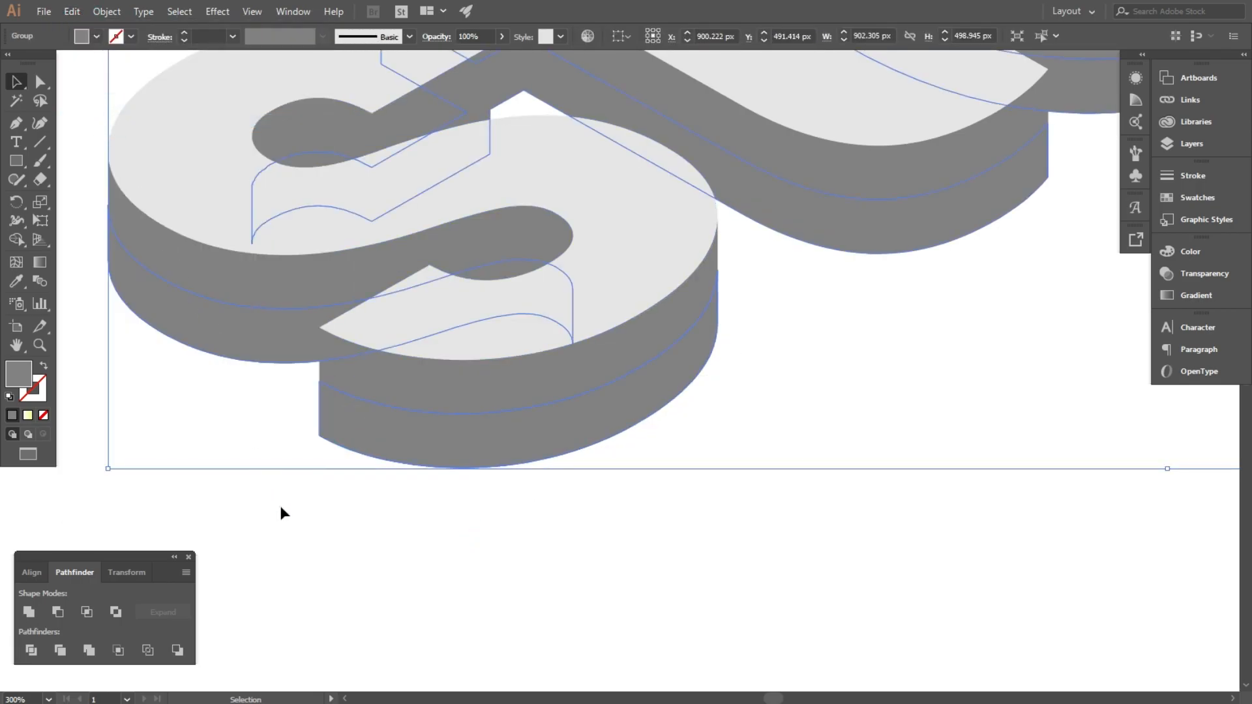
pyautogui.scroll(2, 279, 506)
pyautogui.moveTo(372, 373); pyautogui.dragTo(374, 480)
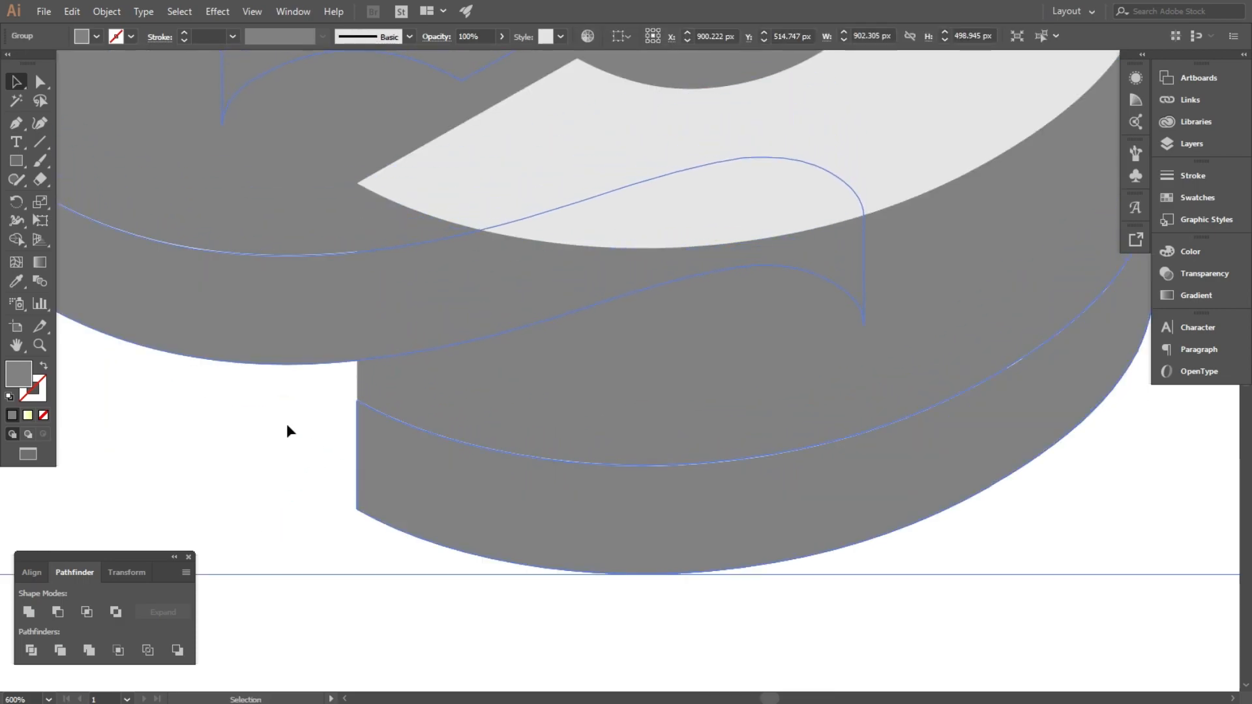
# Step: Fine-tune the third side layer's alignment with the layer above at the "s" corner, and send it to the back
pyautogui.scroll(5, 313, 445)
pyautogui.moveTo(454, 480); pyautogui.dragTo(459, 470)
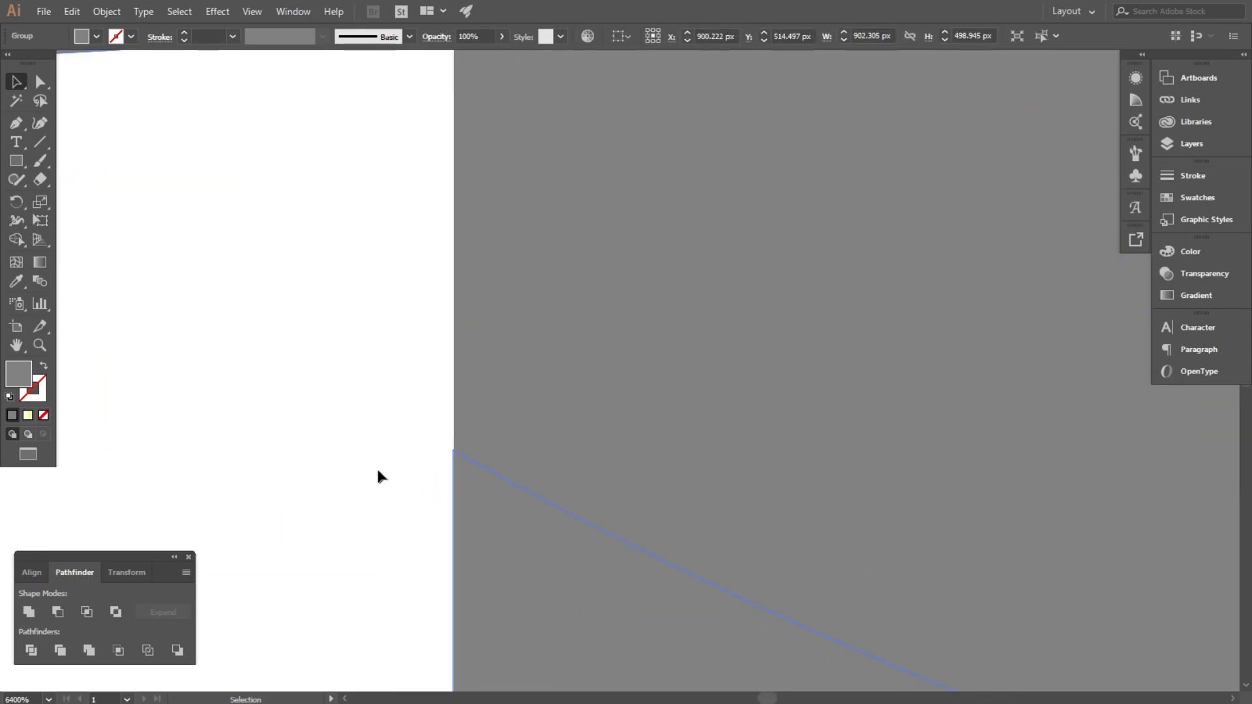
pyautogui.scroll(-6, 381, 479)
pyautogui.rightClick(451, 460)
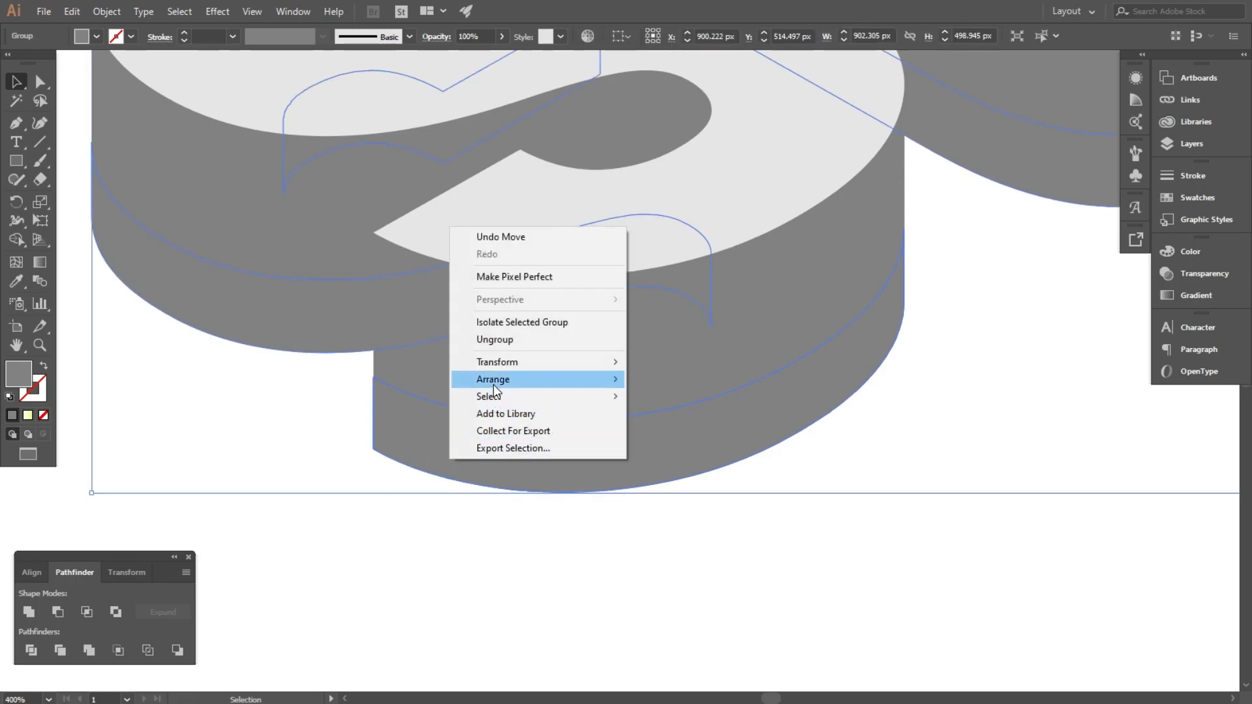
pyautogui.click(685, 427)
pyautogui.click(402, 539)
# Step: Copy the third side layer, paste it in front, and move the copy down as the fourth layer
pyautogui.click(413, 439)
pyautogui.click(72, 11)
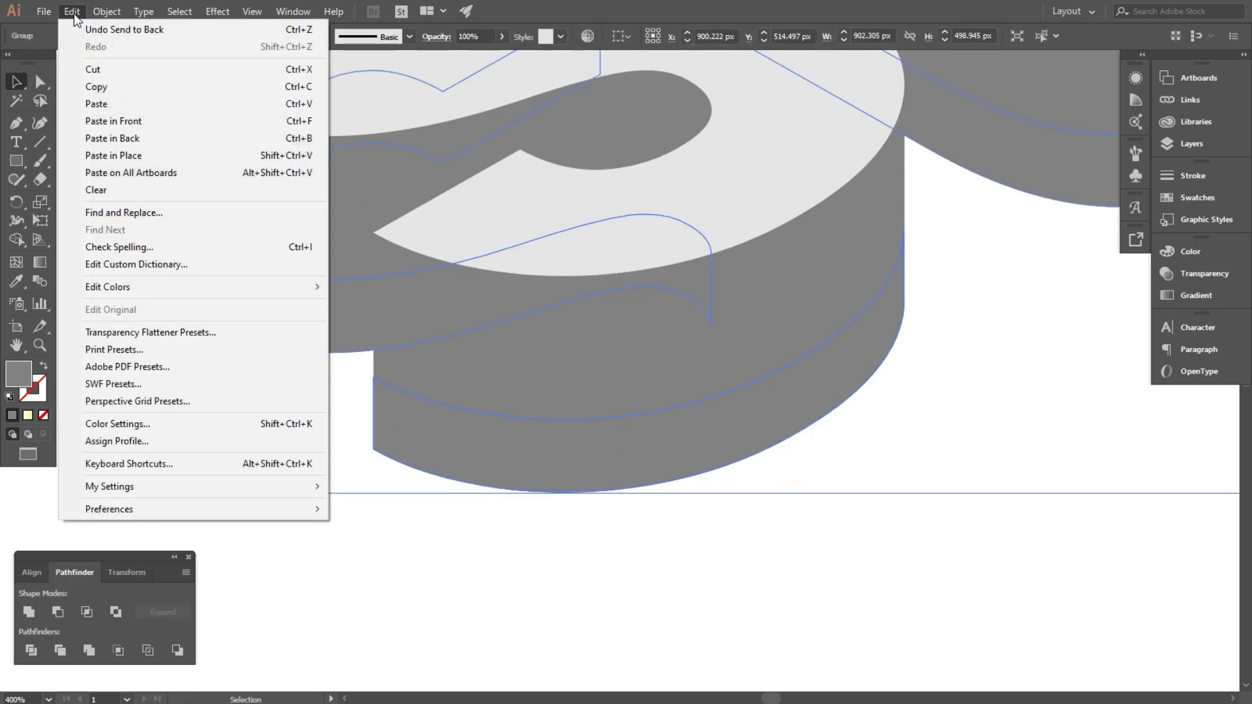
pyautogui.click(116, 87)
pyautogui.click(75, 14)
pyautogui.click(138, 122)
pyautogui.click(329, 499)
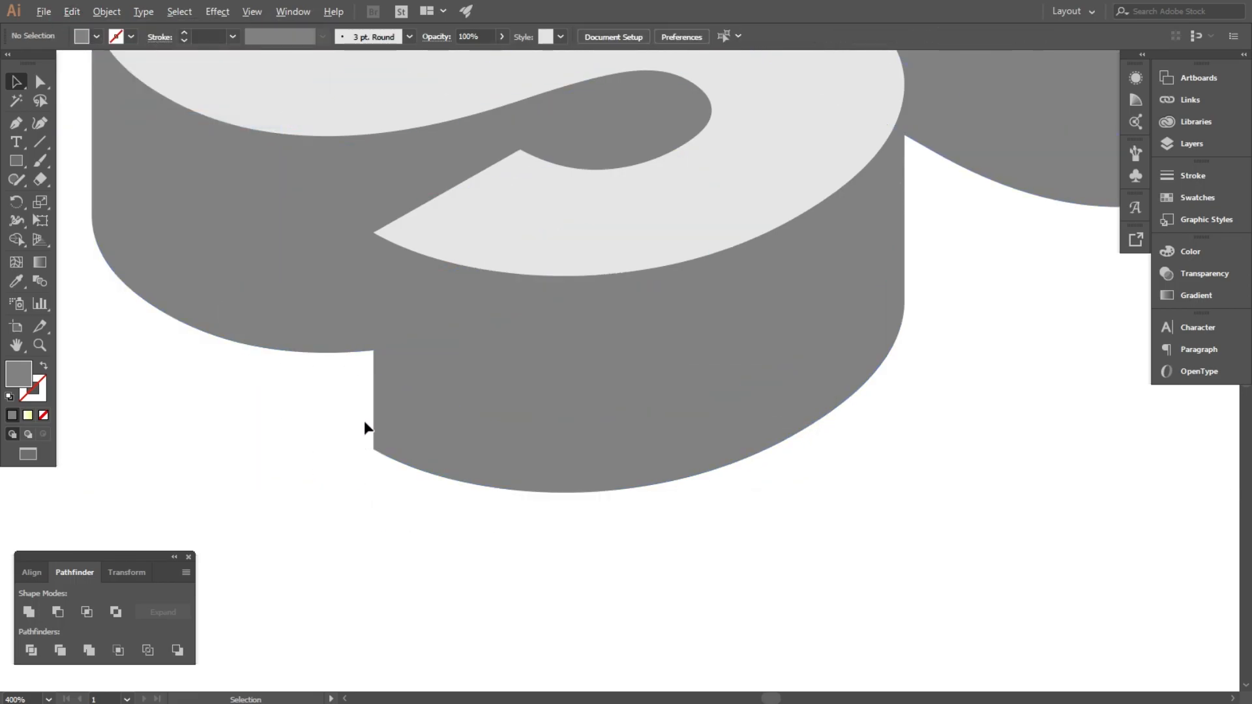
pyautogui.scroll(3, 367, 428)
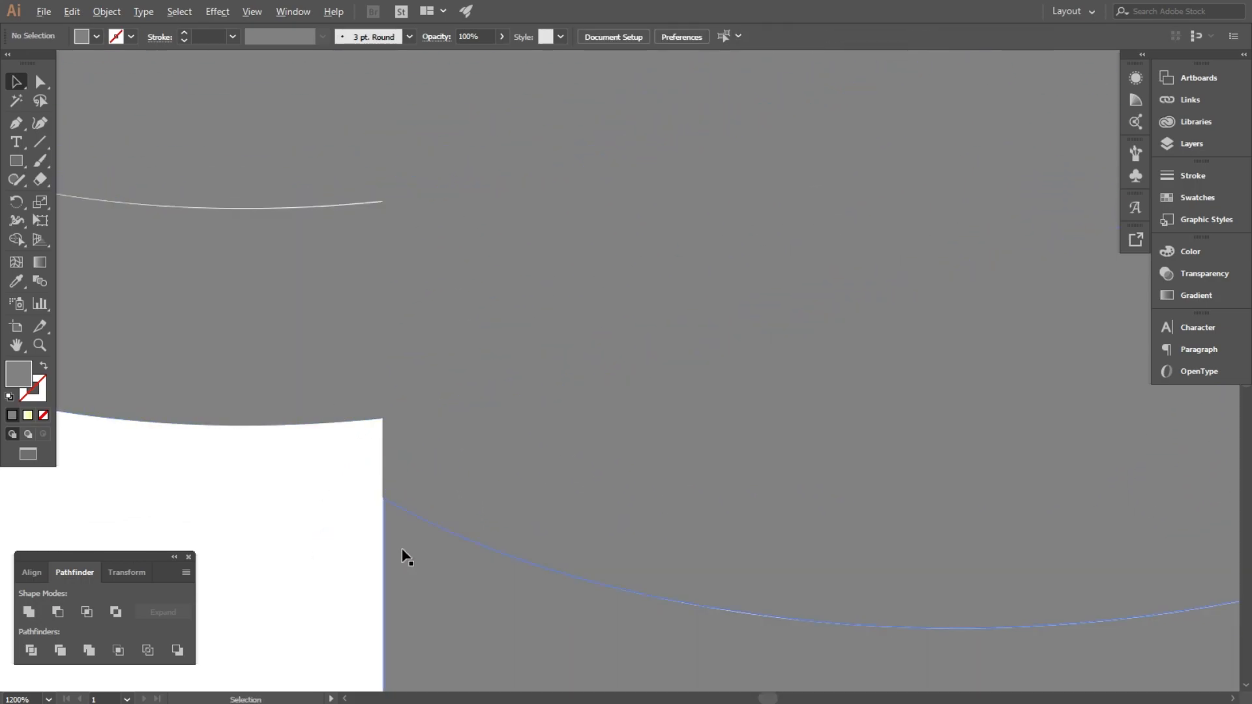
# Step: Nudge the fourth side layer until it meets the third at the "s" corner, and send it to the back
pyautogui.scroll(4, 407, 559)
pyautogui.moveTo(330, 364); pyautogui.dragTo(325, 356)
pyautogui.scroll(-10, 363, 391)
pyautogui.rightClick(411, 424)
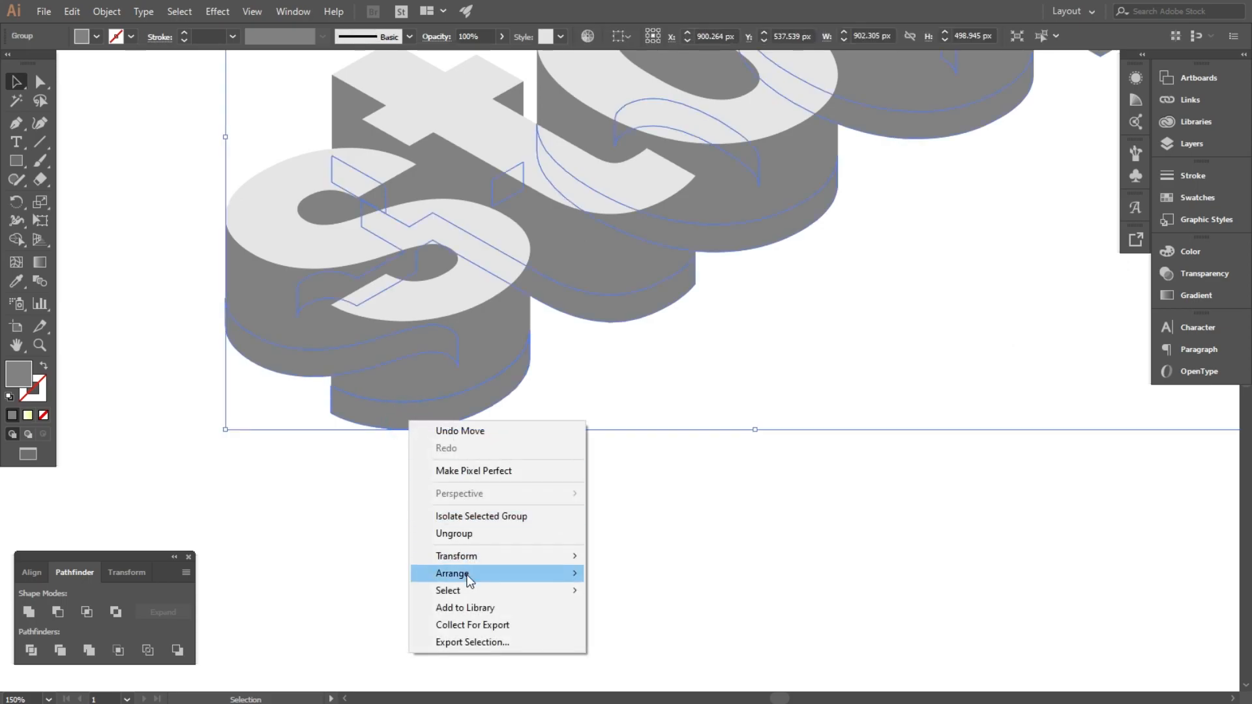
pyautogui.click(646, 633)
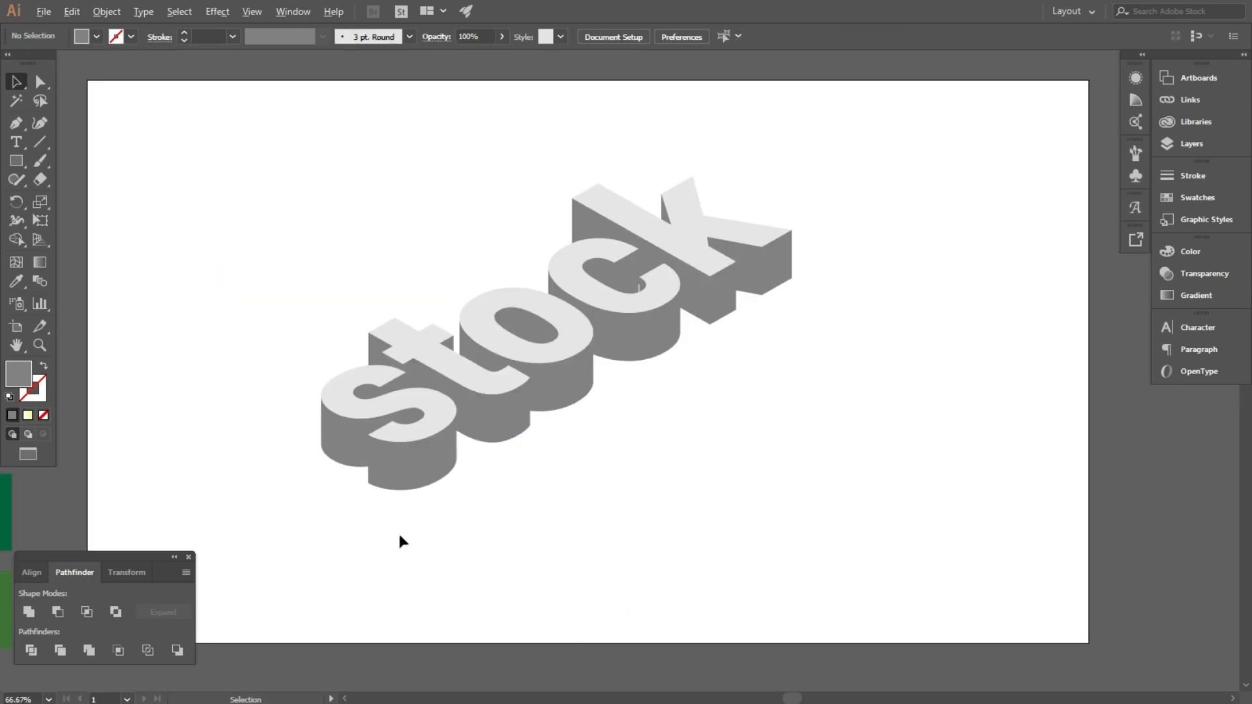
# Step: Draw a 1920 by 1080 px rectangle covering the artboard and fill it with the forest green of the lowest palette swatch
pyautogui.scroll(-3, 398, 531)
pyautogui.scroll(2, 293, 377)
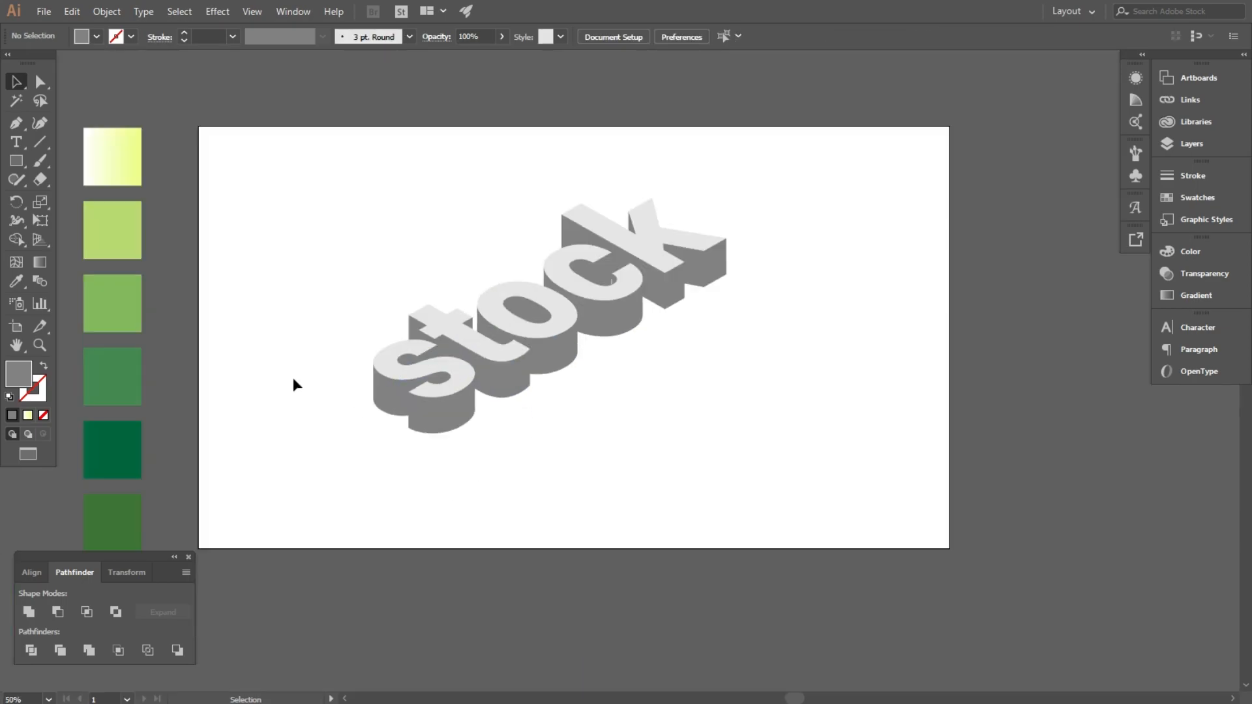
pyautogui.click(16, 161)
pyautogui.moveTo(199, 126); pyautogui.dragTo(951, 548)
pyautogui.click(14, 83)
pyautogui.click(17, 281)
pyautogui.click(128, 514)
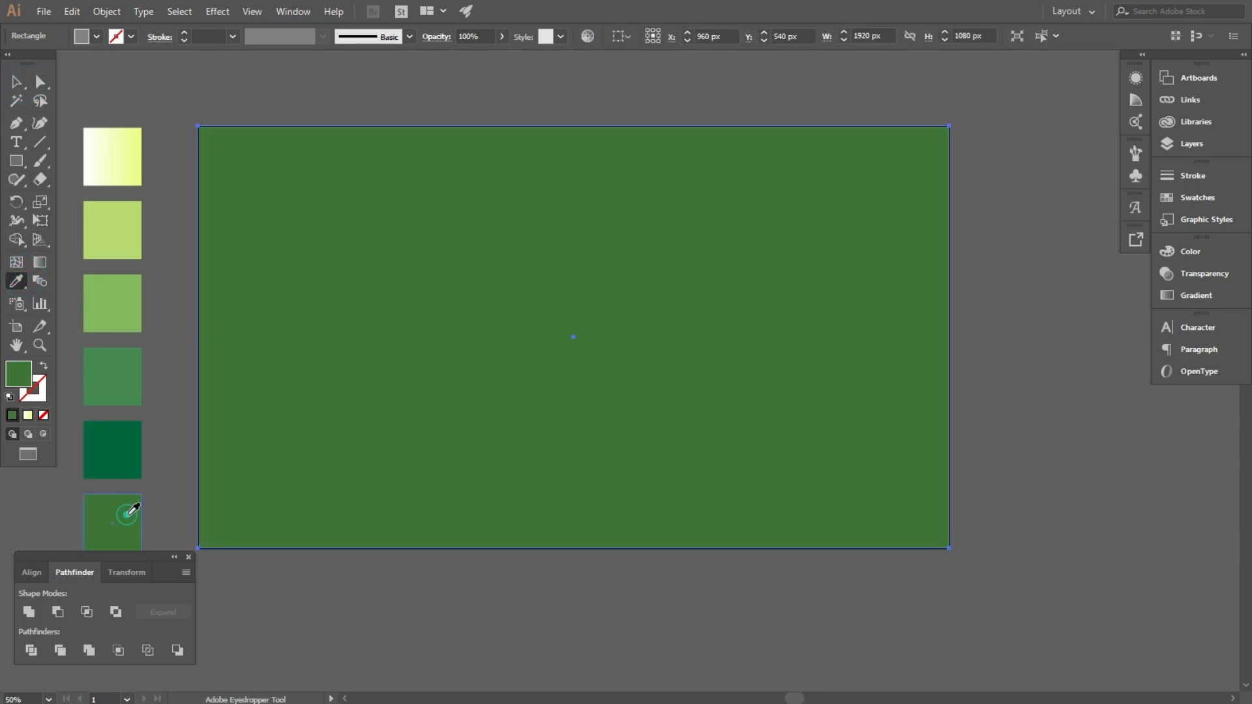
# Step: Send the green background rectangle to the back, behind the lettering
pyautogui.click(15, 89)
pyautogui.rightClick(343, 204)
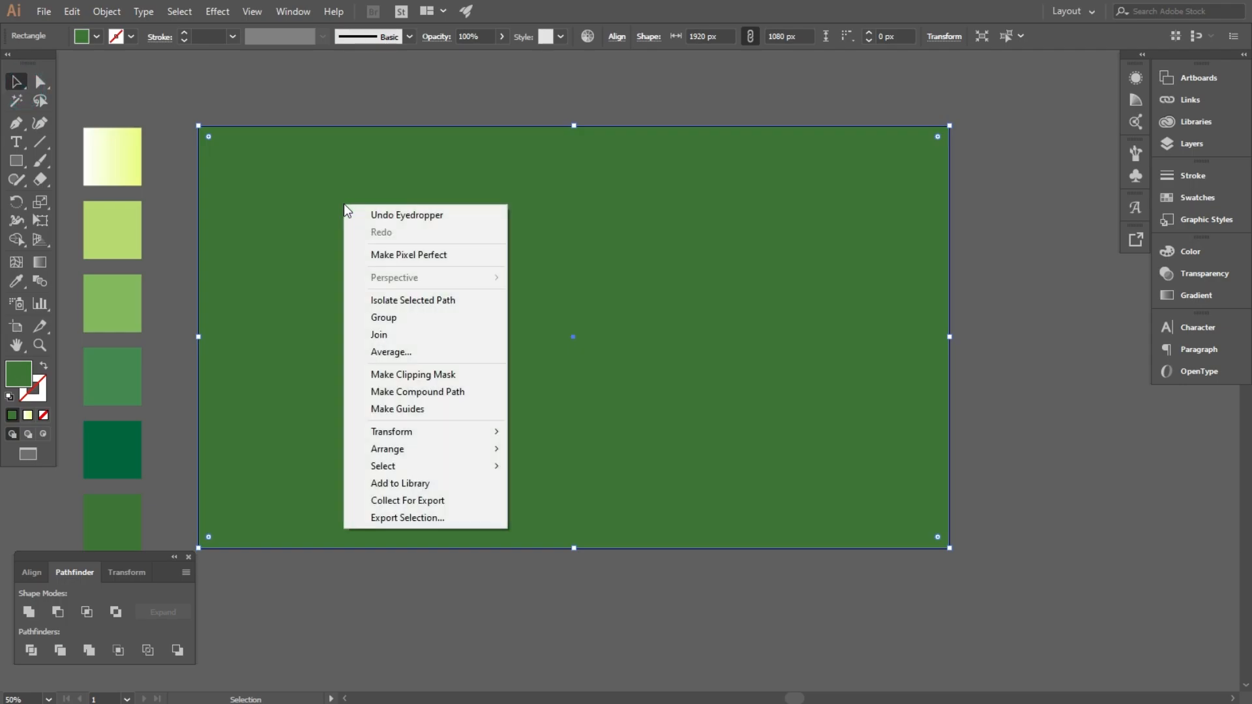
pyautogui.moveTo(378, 451)
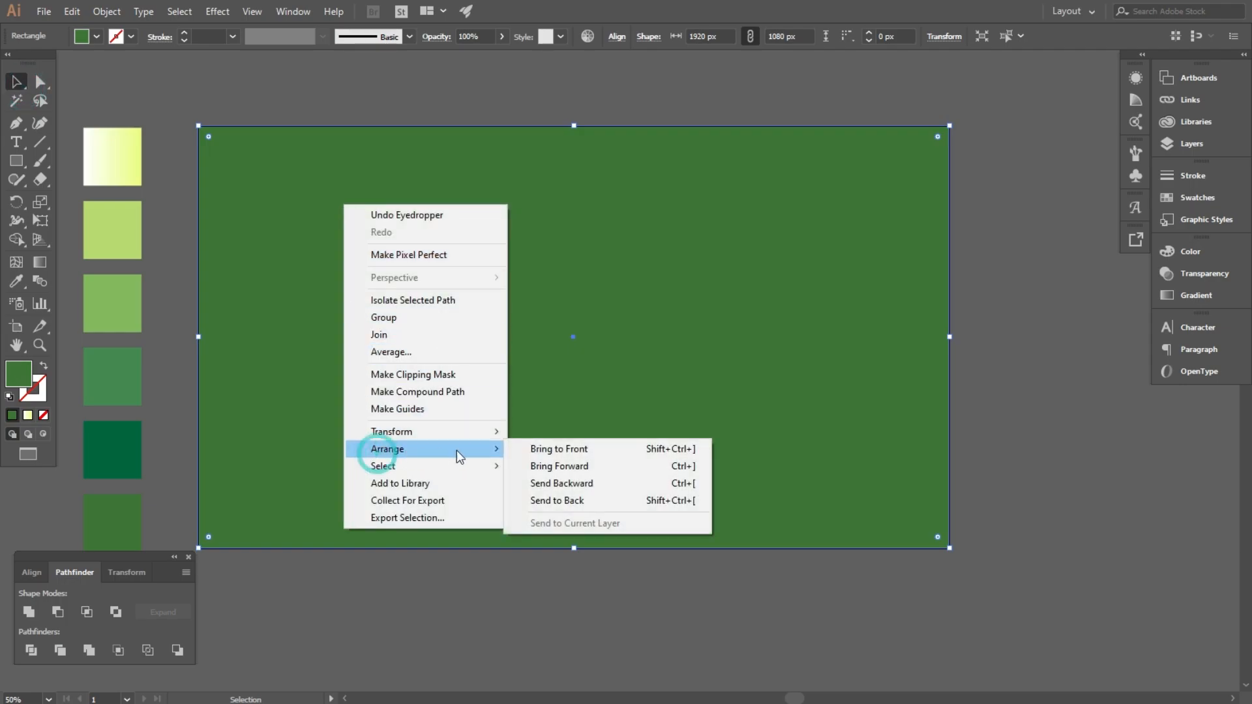
pyautogui.click(541, 502)
pyautogui.click(295, 64)
# Step: Lock the green background rectangle
pyautogui.click(299, 155)
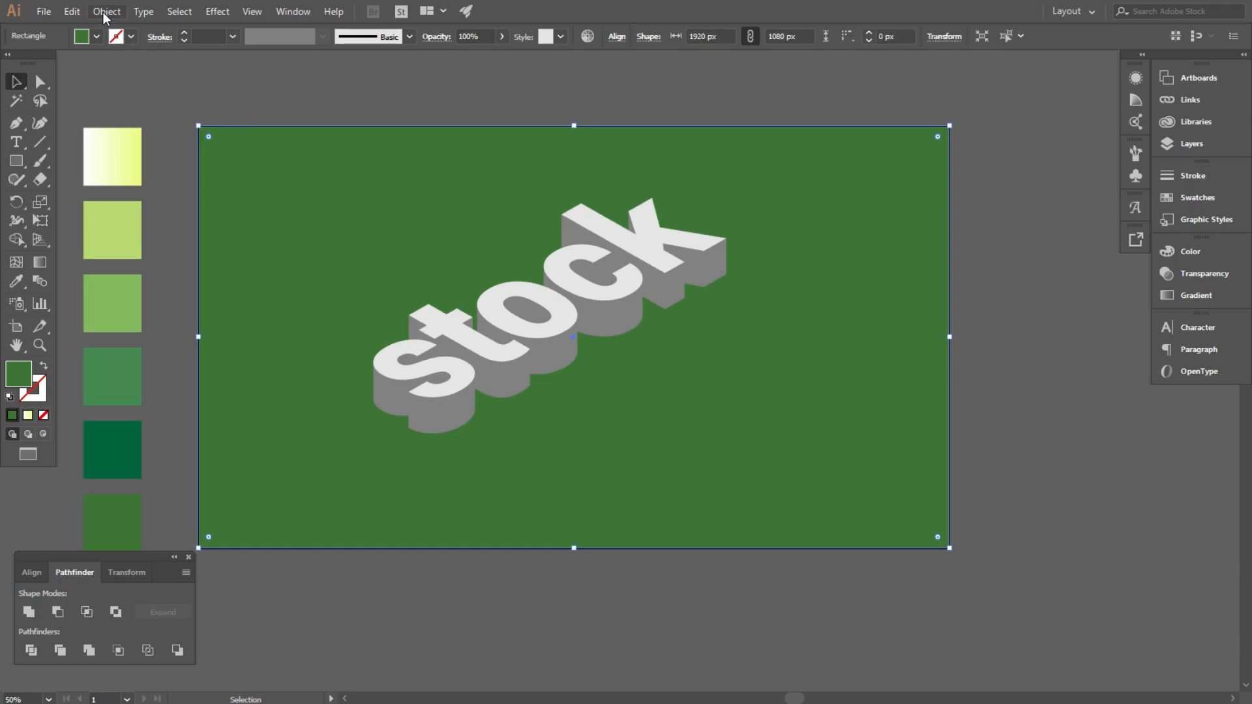
pyautogui.click(105, 12)
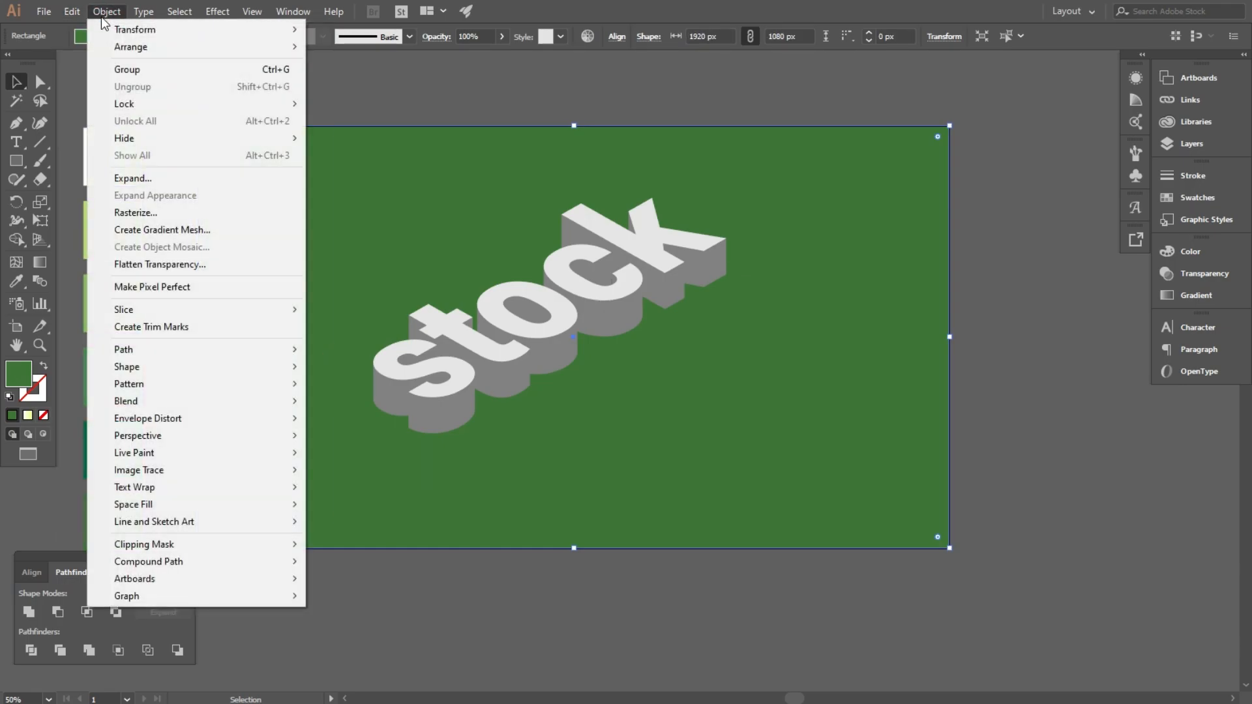
pyautogui.click(112, 101)
pyautogui.click(348, 103)
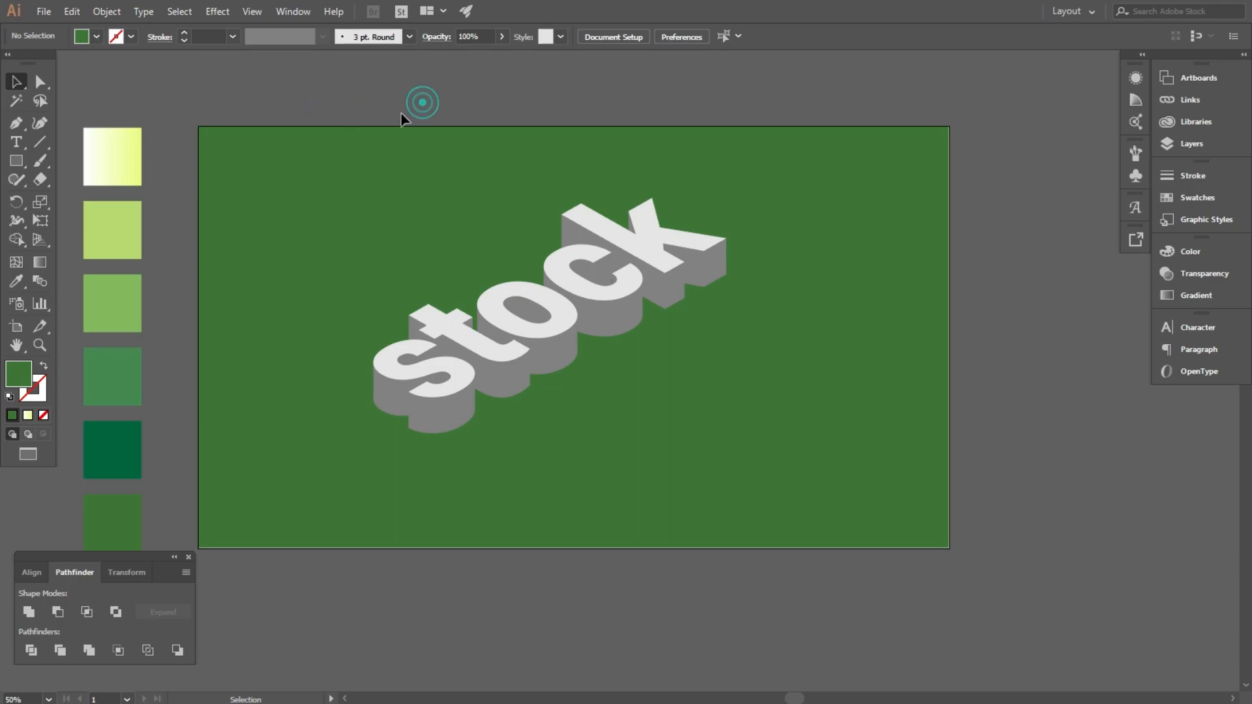
# Step: Fill the group of letter faces with the white-to-yellow gradient sampled from the first palette swatch
pyautogui.click(413, 344)
pyautogui.scroll(3, 392, 359)
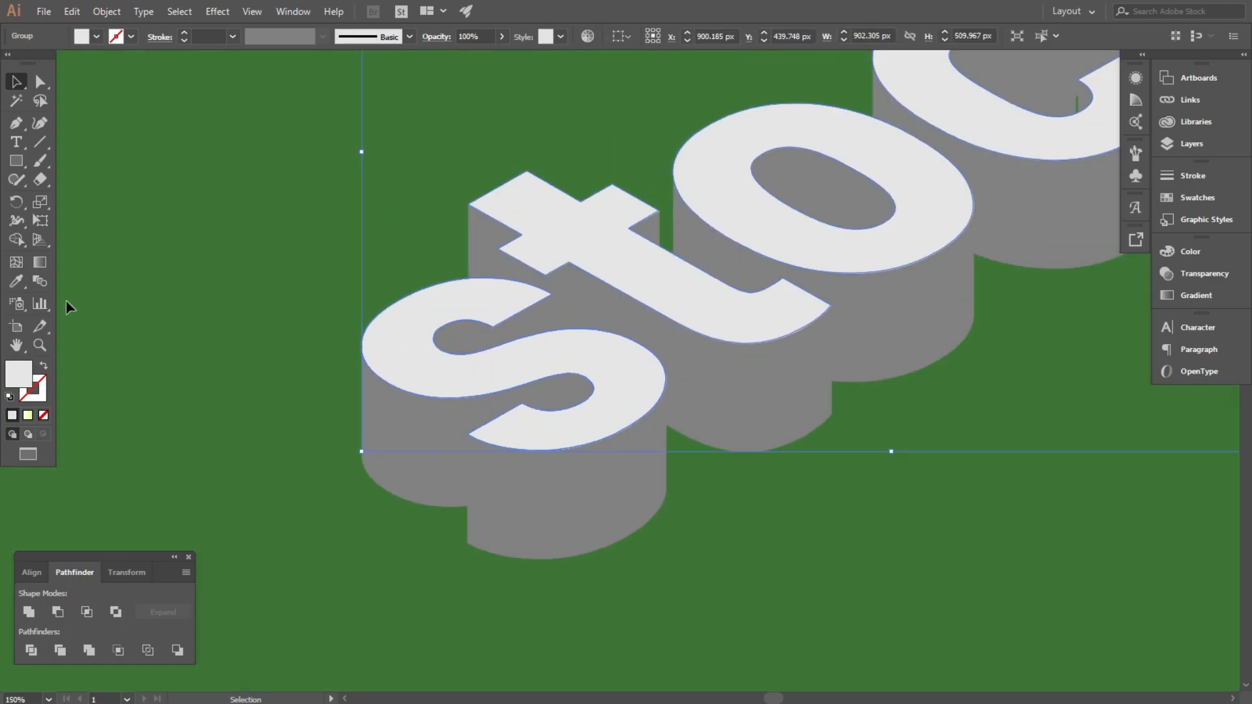
pyautogui.scroll(-2, 418, 302)
pyautogui.click(89, 84)
pyautogui.click(16, 82)
pyautogui.click(218, 202)
# Step: Color the uppermost side layer with the light yellow-green sampled from the second palette swatch
pyautogui.click(468, 392)
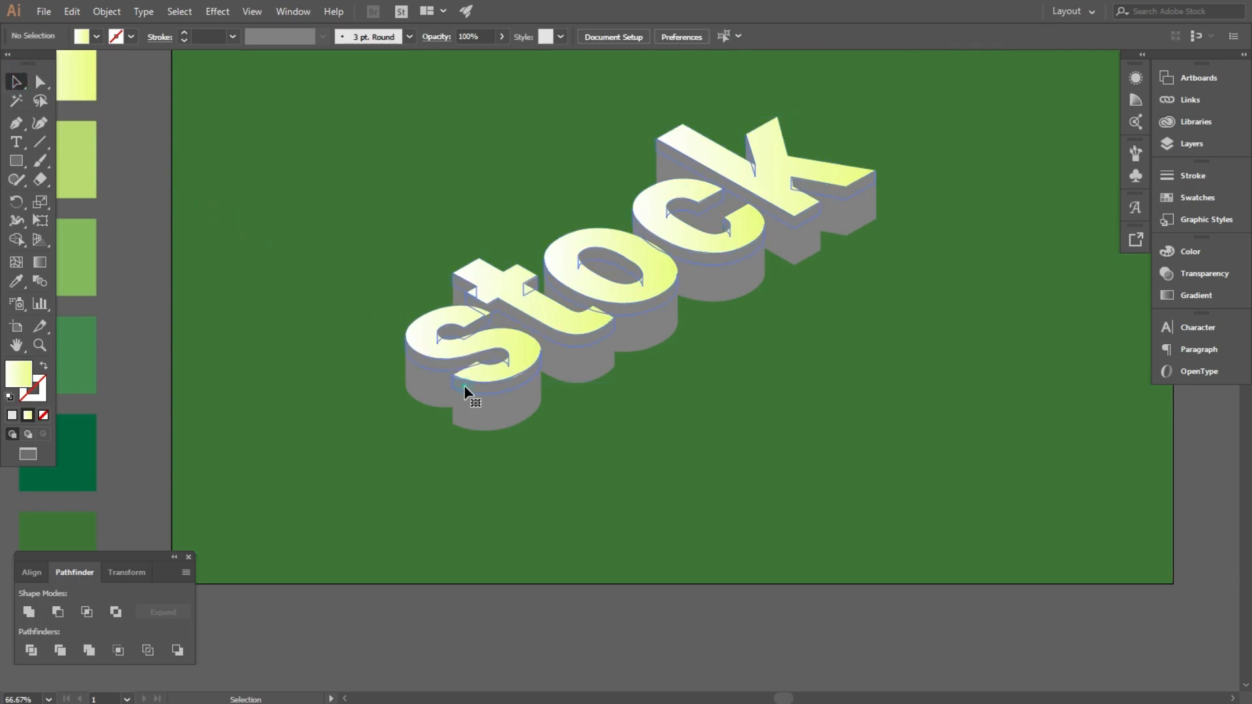
pyautogui.click(21, 279)
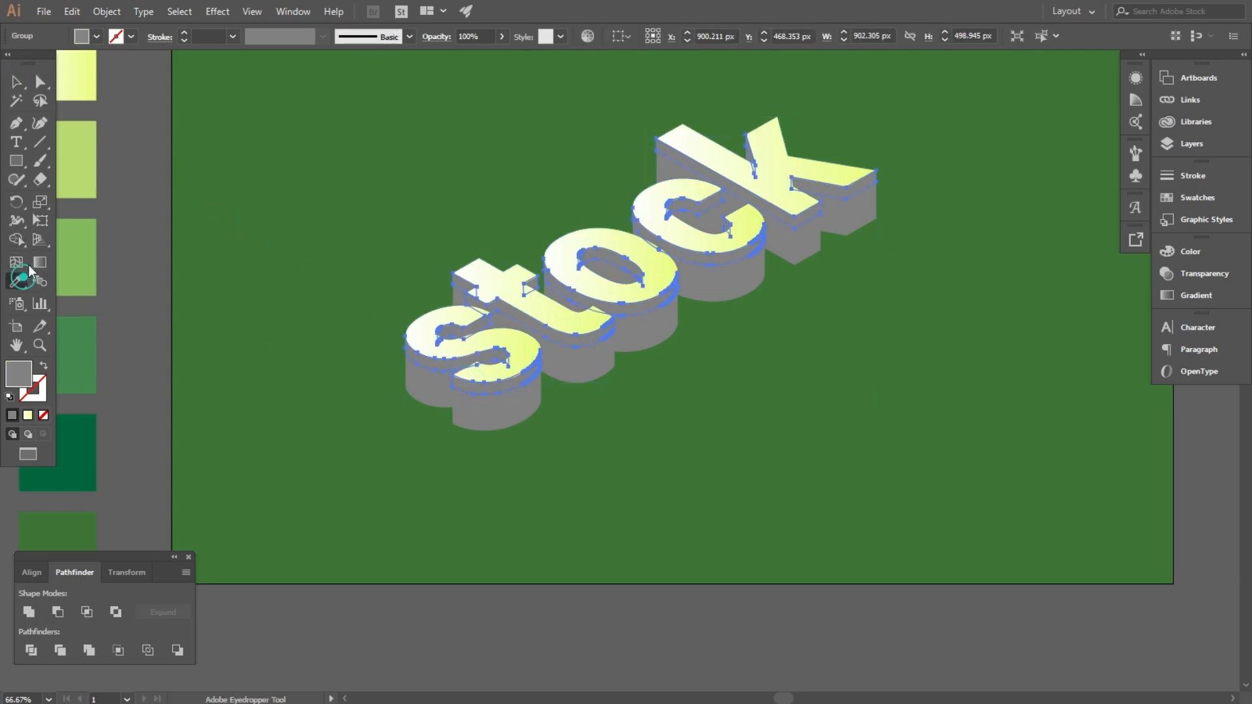
pyautogui.click(92, 142)
pyautogui.click(17, 82)
pyautogui.click(229, 288)
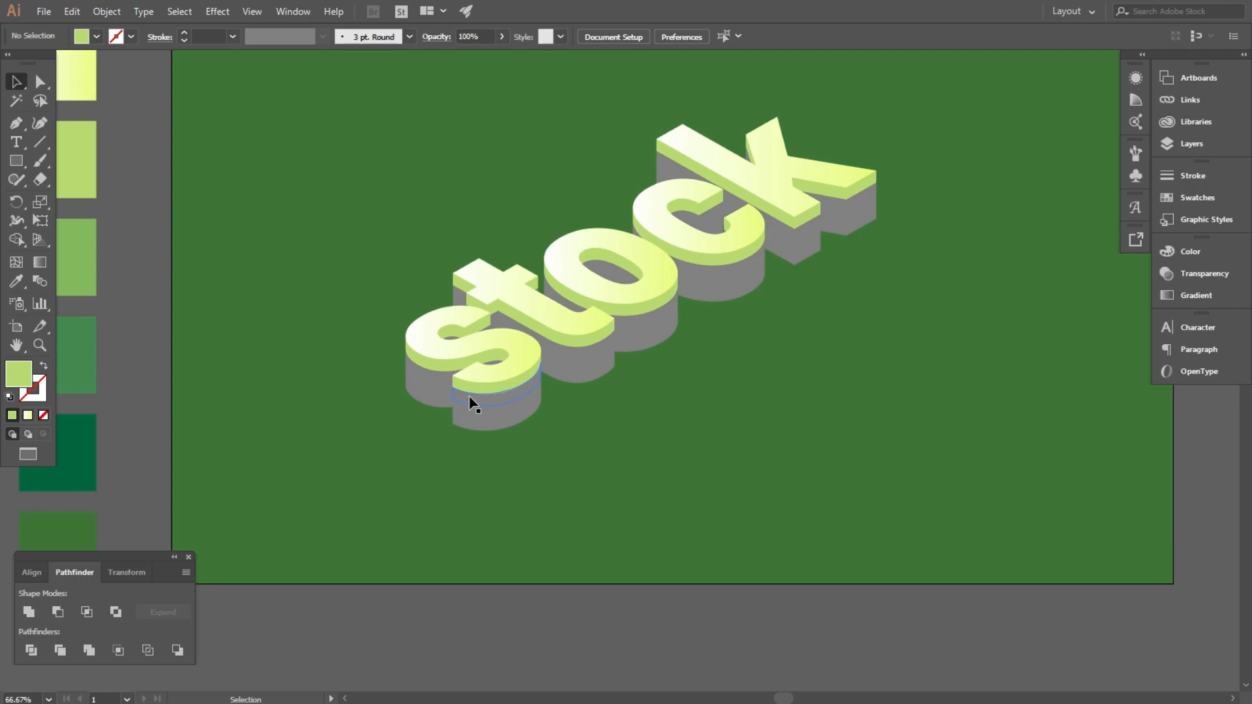
# Step: Color the second side layer with the medium green sampled from the third palette swatch
pyautogui.click(474, 404)
pyautogui.click(15, 282)
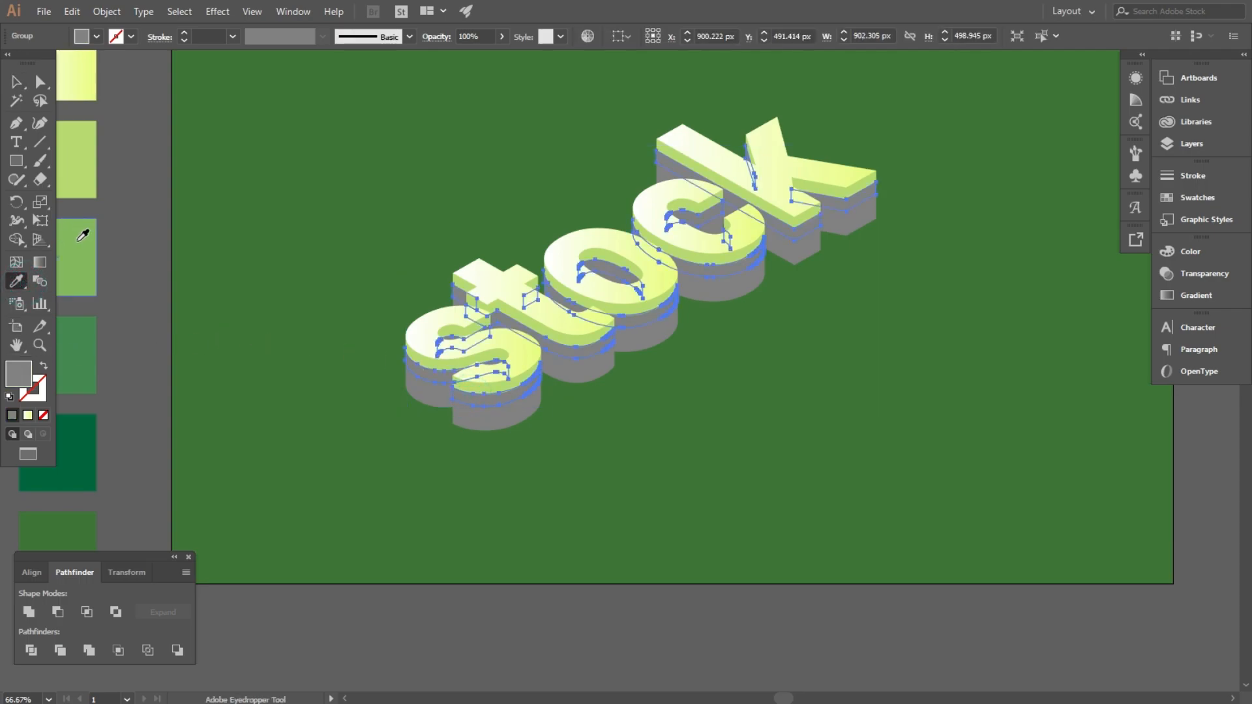
pyautogui.click(80, 240)
pyautogui.click(16, 81)
pyautogui.click(212, 261)
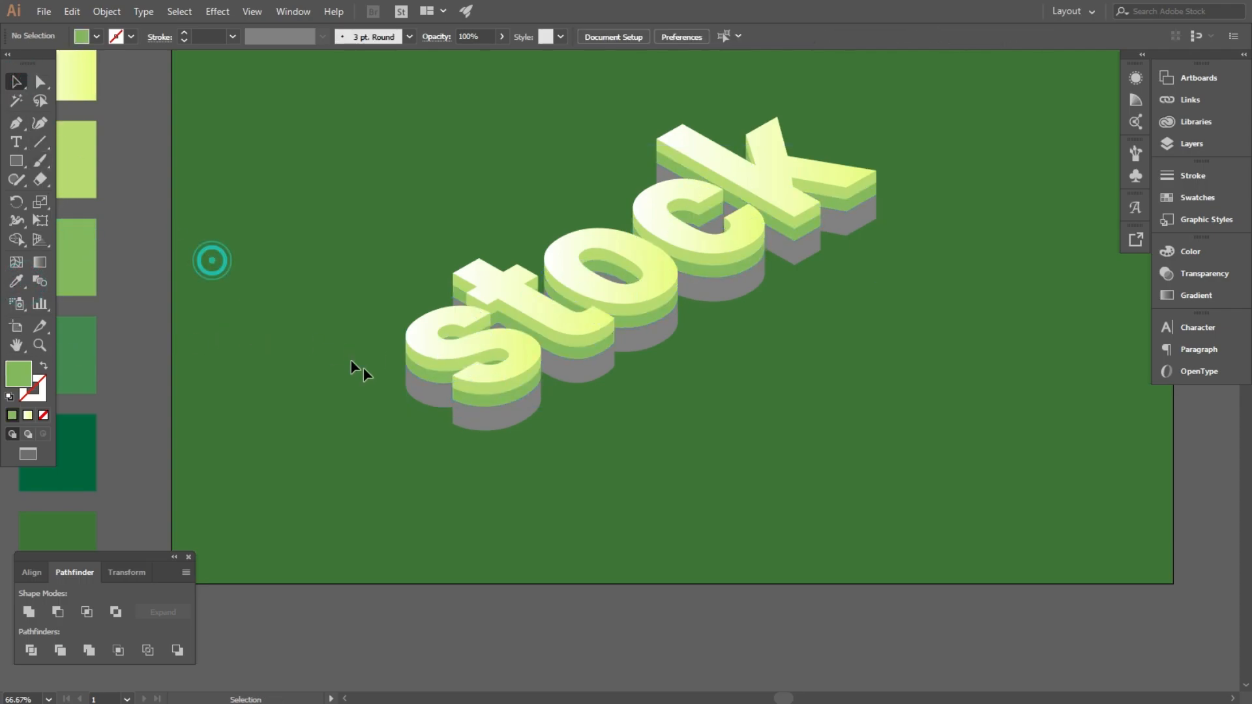
# Step: Color the third side layer with the bluish green sampled from the fourth palette swatch
pyautogui.click(477, 412)
pyautogui.click(477, 415)
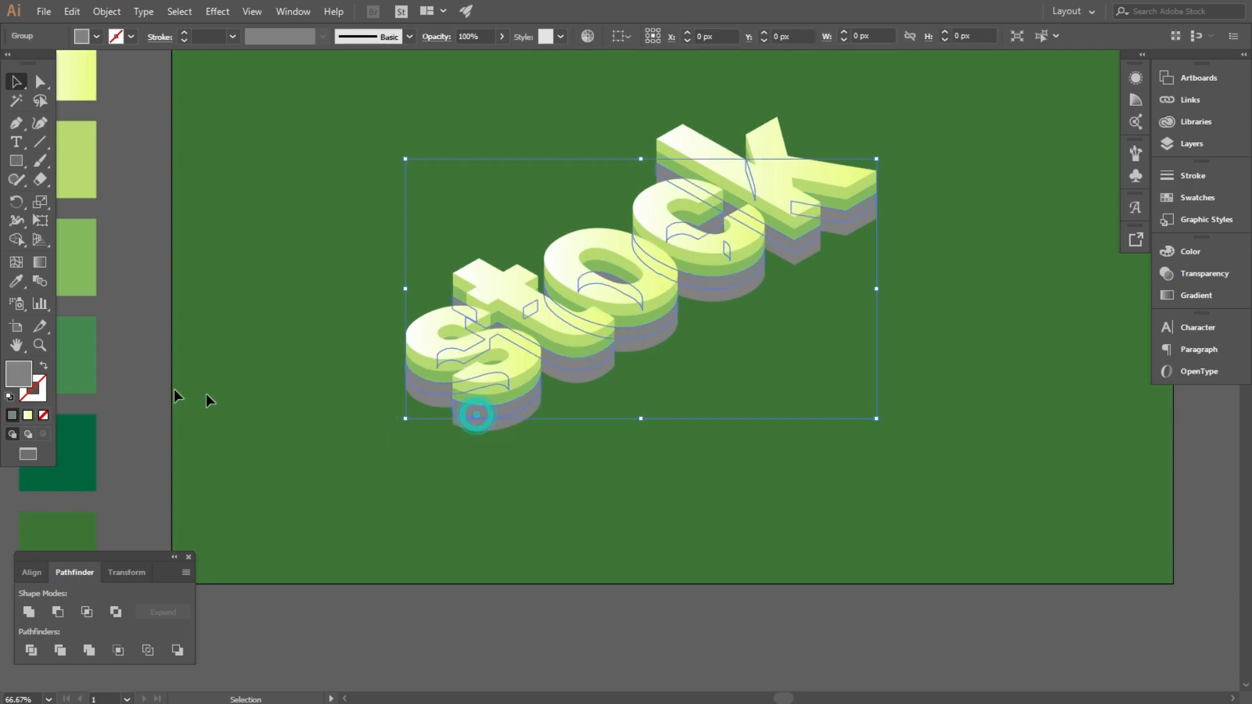
pyautogui.click(18, 281)
pyautogui.click(82, 334)
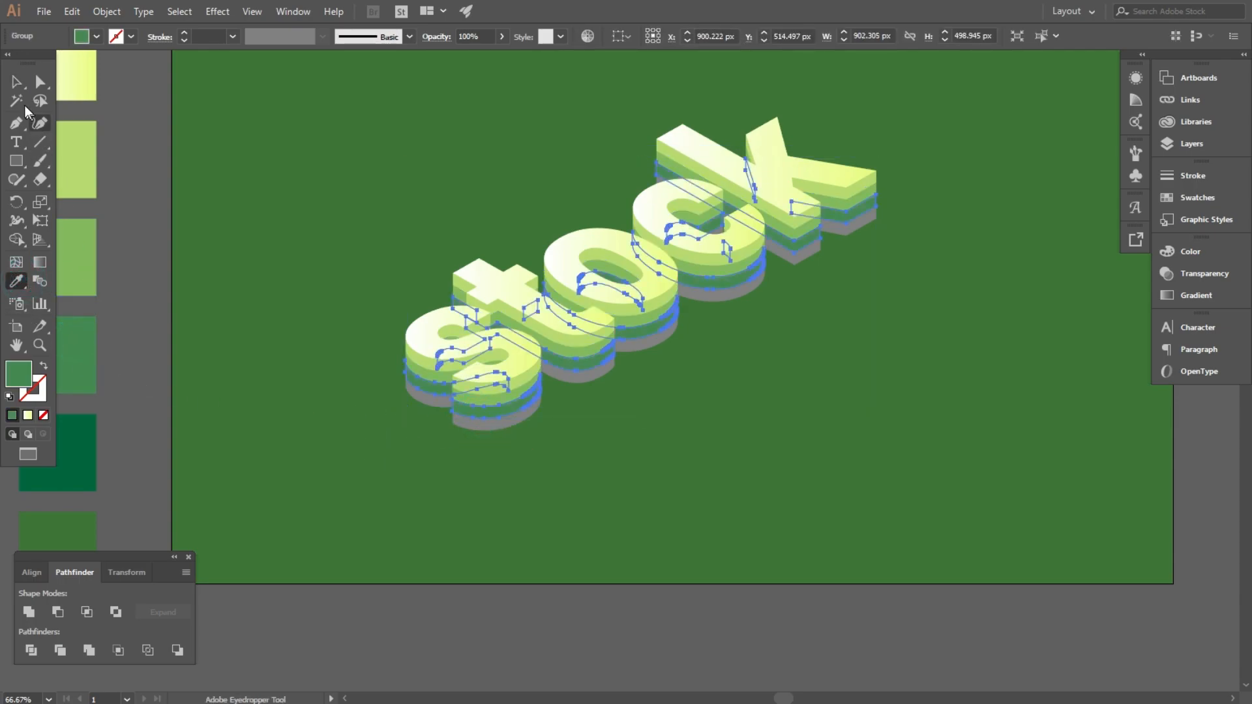
pyautogui.click(17, 82)
pyautogui.click(227, 357)
# Step: Color the lowest side layer with the dark green sampled from the fifth palette swatch
pyautogui.click(473, 426)
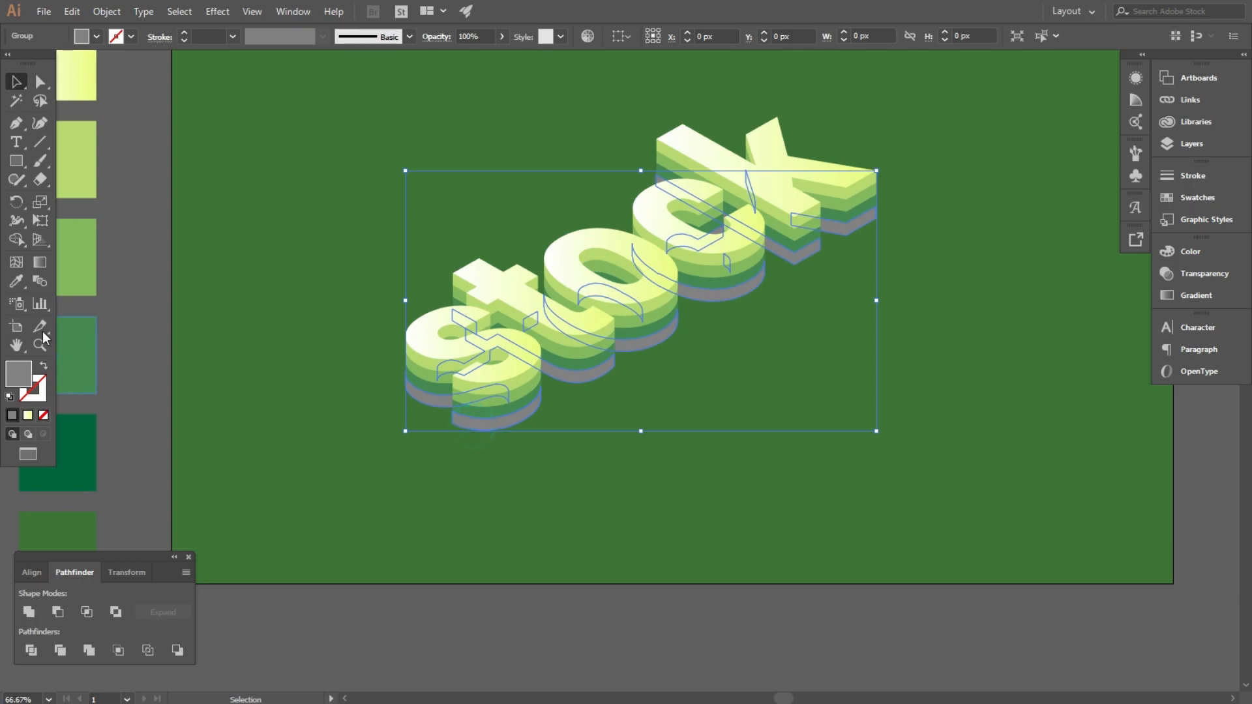
pyautogui.click(16, 281)
pyautogui.click(95, 436)
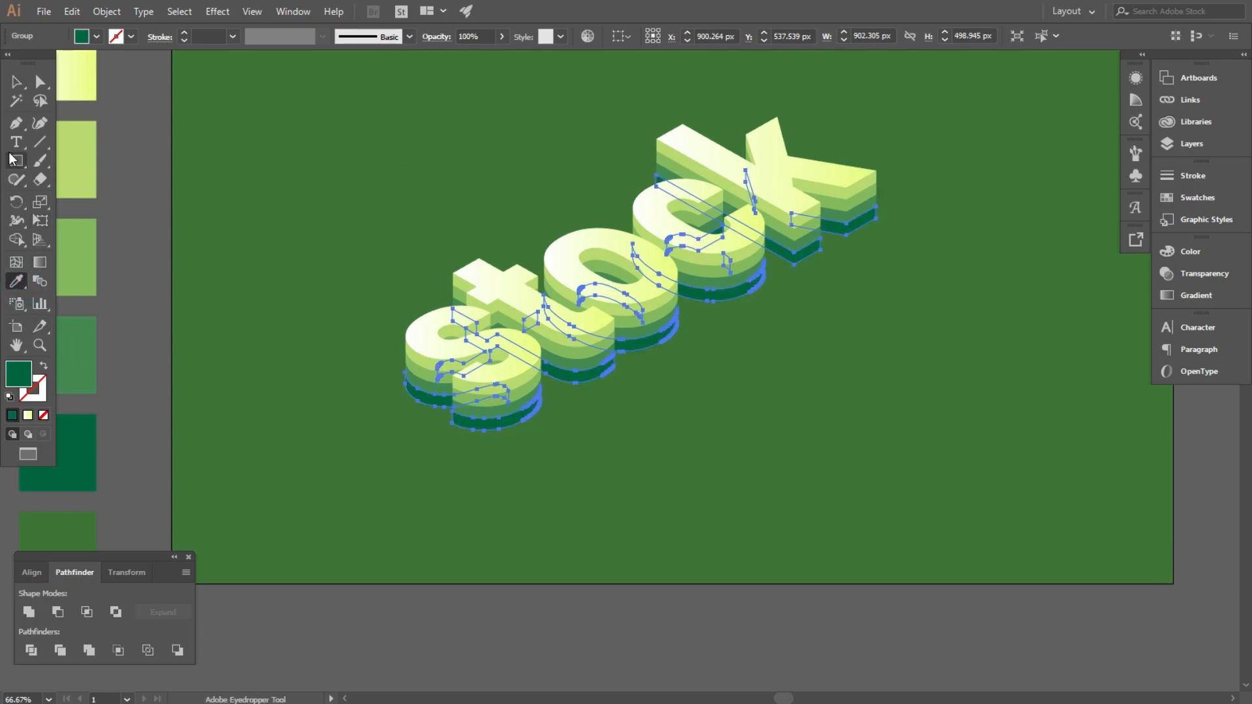
pyautogui.click(14, 85)
pyautogui.click(229, 266)
# Step: Ungroup the gradient-filled letter faces so each letter can be selected separately
pyautogui.scroll(-2, 295, 316)
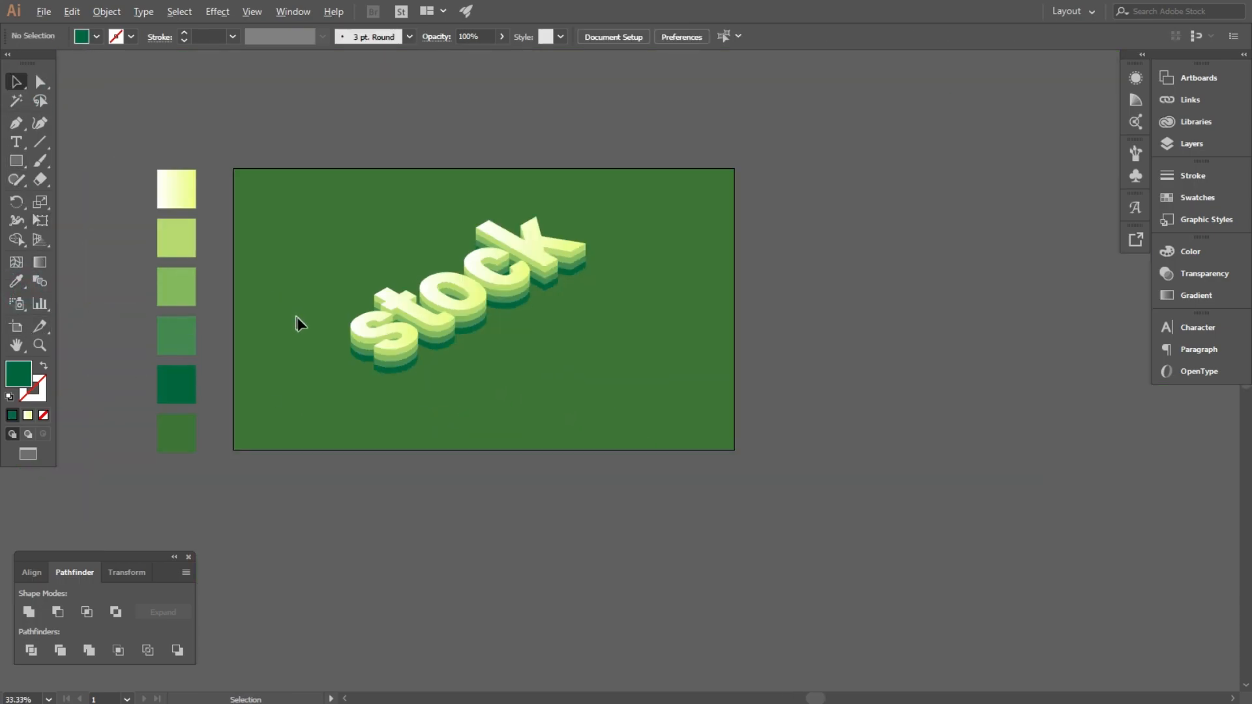
pyautogui.scroll(2, 366, 322)
pyautogui.scroll(3, 367, 329)
pyautogui.click(368, 331)
pyautogui.rightClick(402, 377)
pyautogui.click(469, 482)
pyautogui.click(702, 510)
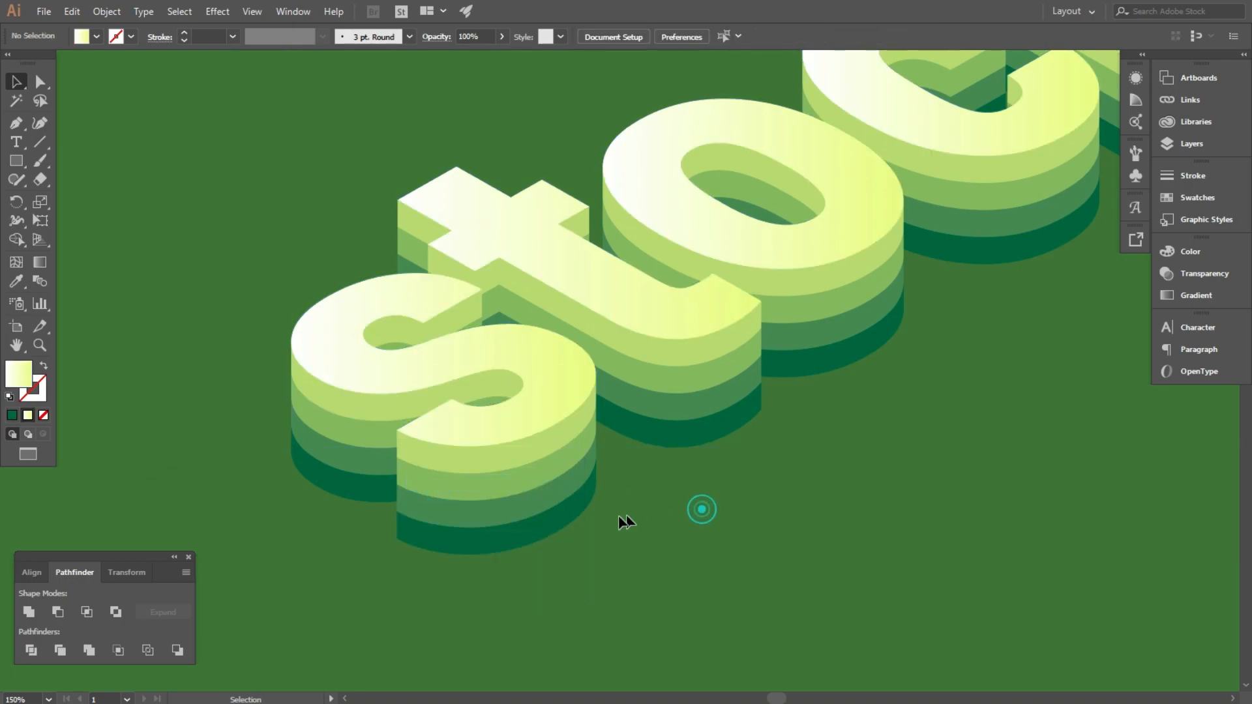
# Step: Redirect the gradient on the "s" face diagonally, running from white at its lower-right curve to yellow-green at its upper-left curve
pyautogui.scroll(-1, 398, 504)
pyautogui.click(492, 439)
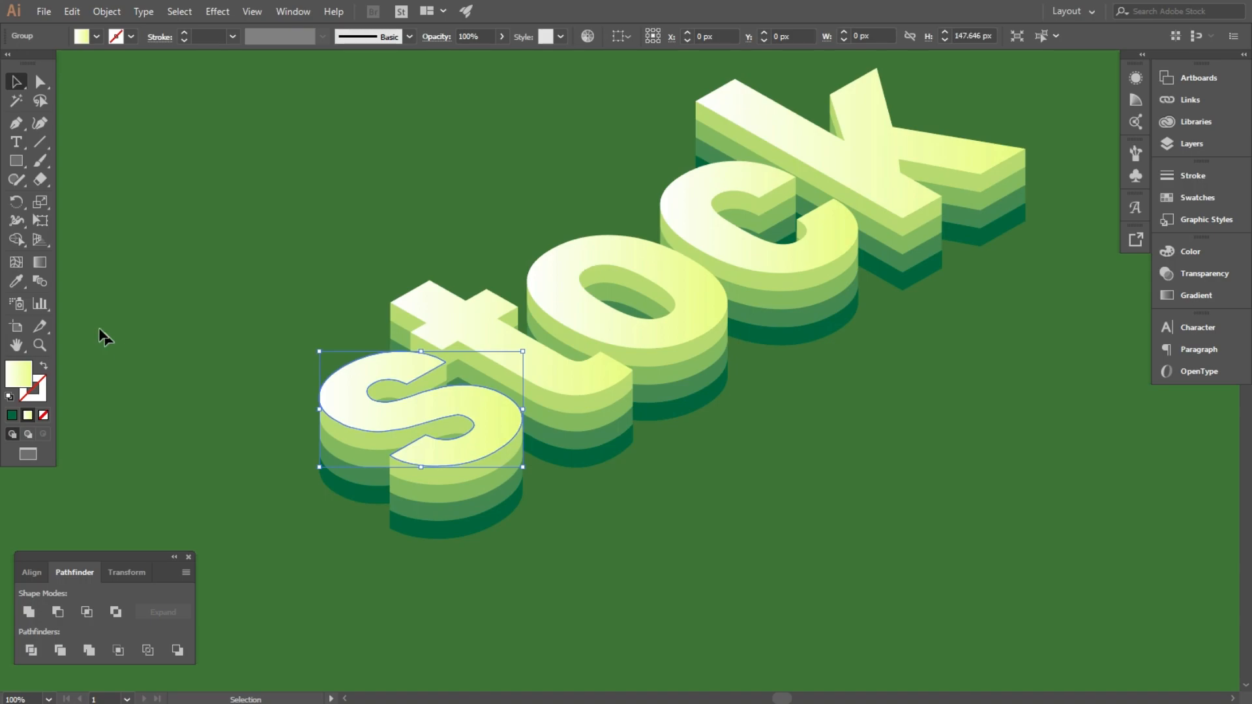
pyautogui.moveTo(502, 453); pyautogui.dragTo(343, 320)
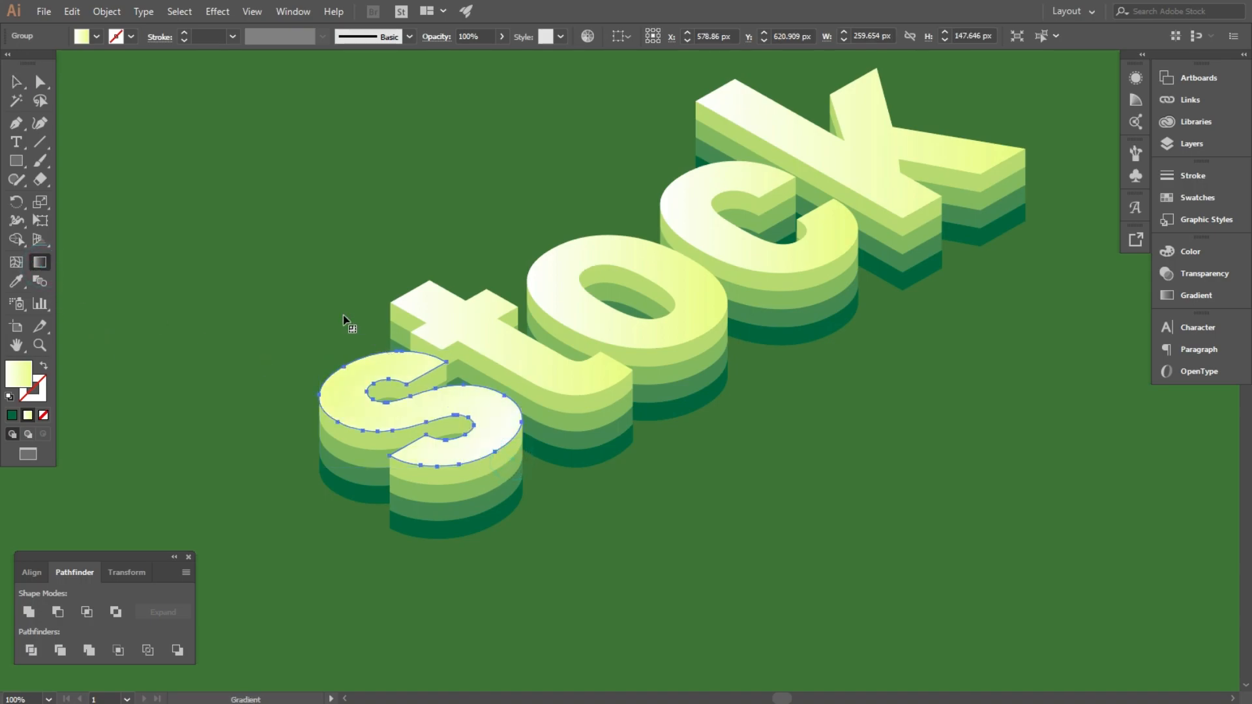
pyautogui.moveTo(484, 437); pyautogui.dragTo(484, 438)
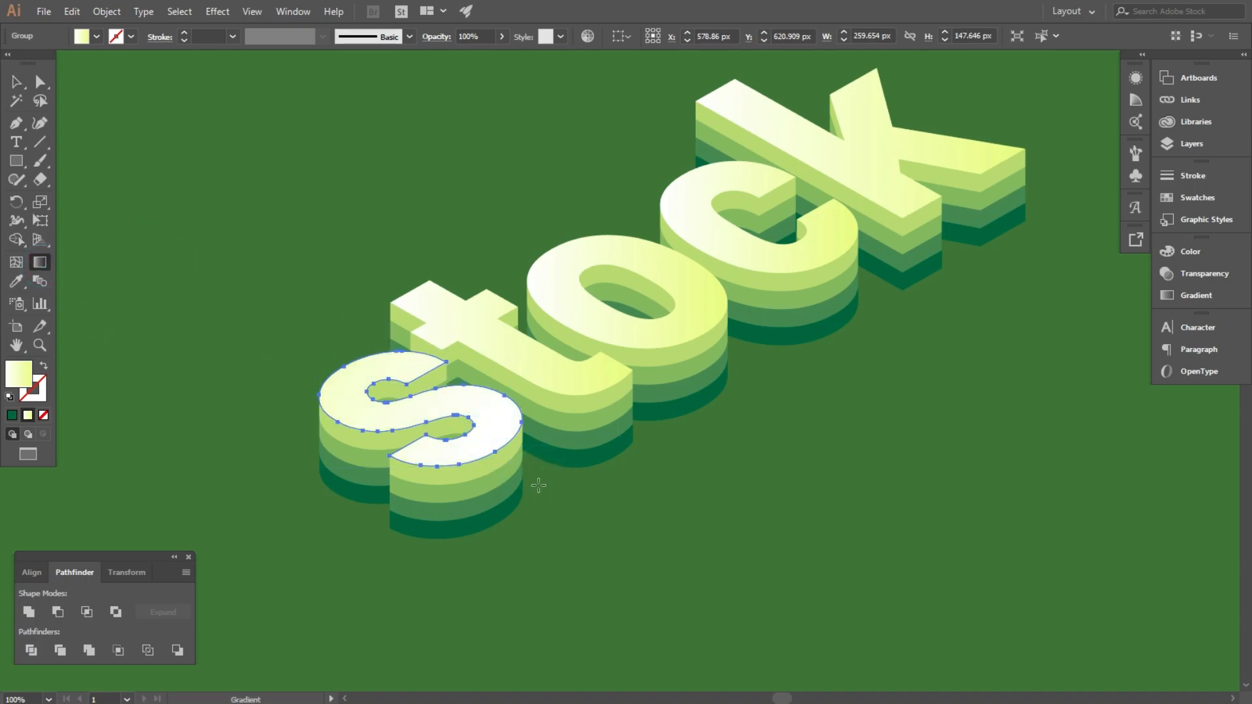
pyautogui.click(16, 82)
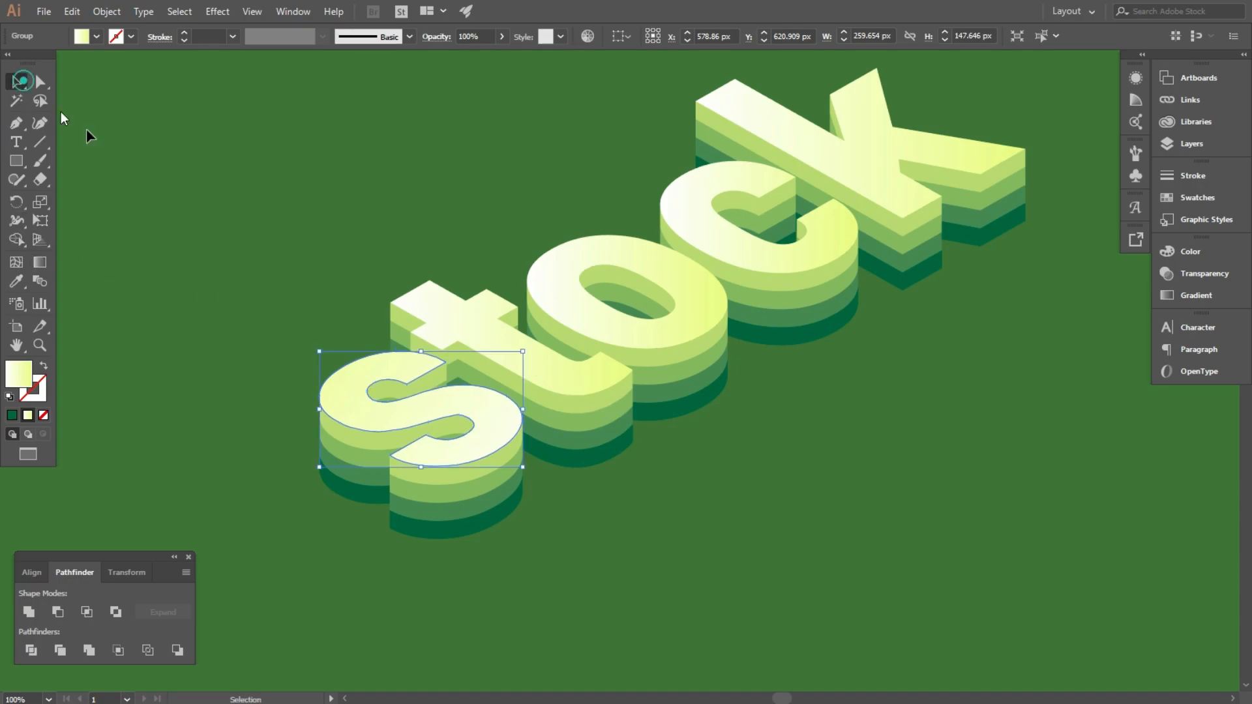
pyautogui.click(168, 195)
# Step: Redirect the gradient on the "t" face diagonally, from white at its curved foot to yellow-green at its crossbar
pyautogui.click(548, 377)
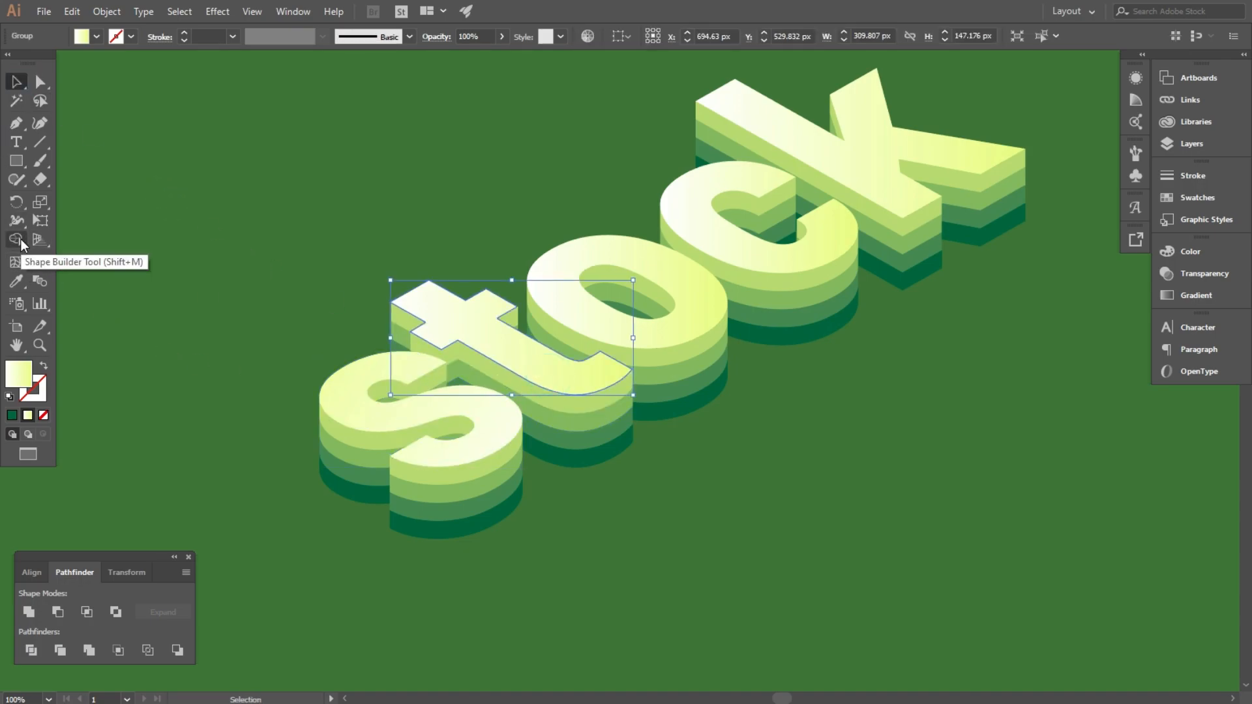
pyautogui.click(40, 262)
pyautogui.moveTo(673, 435); pyautogui.dragTo(506, 302)
pyautogui.moveTo(667, 424); pyautogui.dragTo(533, 342)
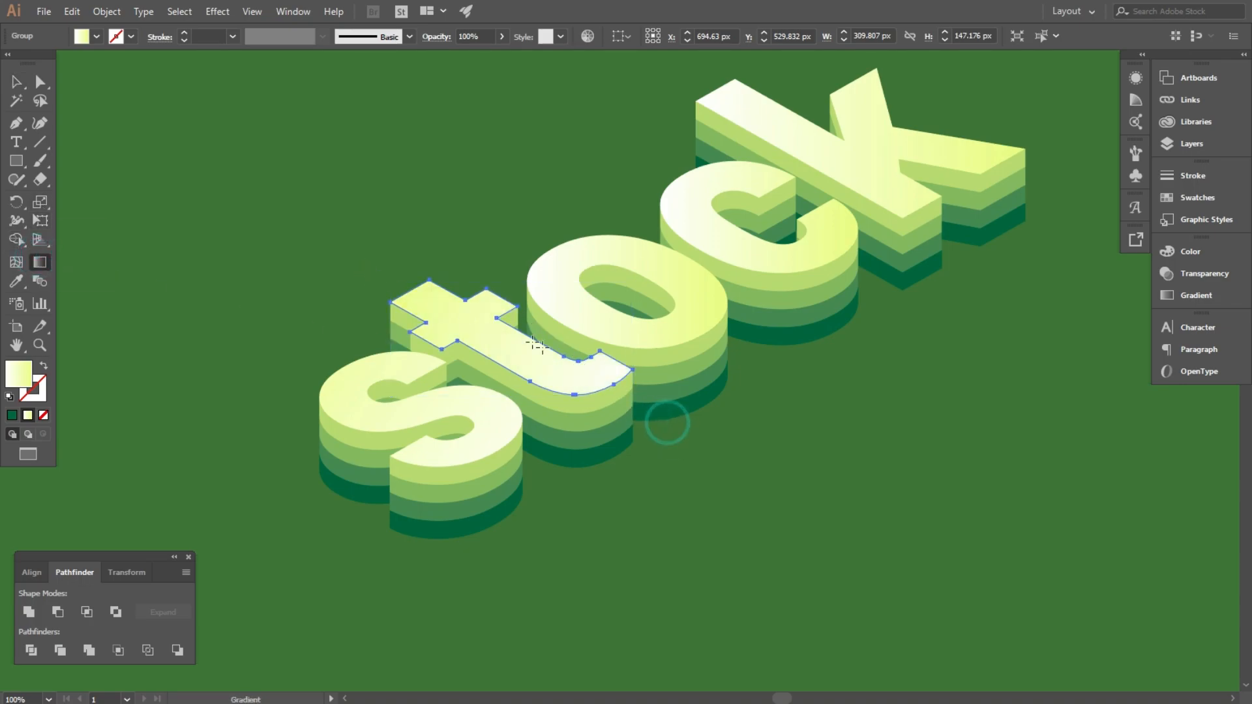
pyautogui.moveTo(666, 410); pyautogui.dragTo(546, 328)
pyautogui.click(18, 84)
pyautogui.click(171, 195)
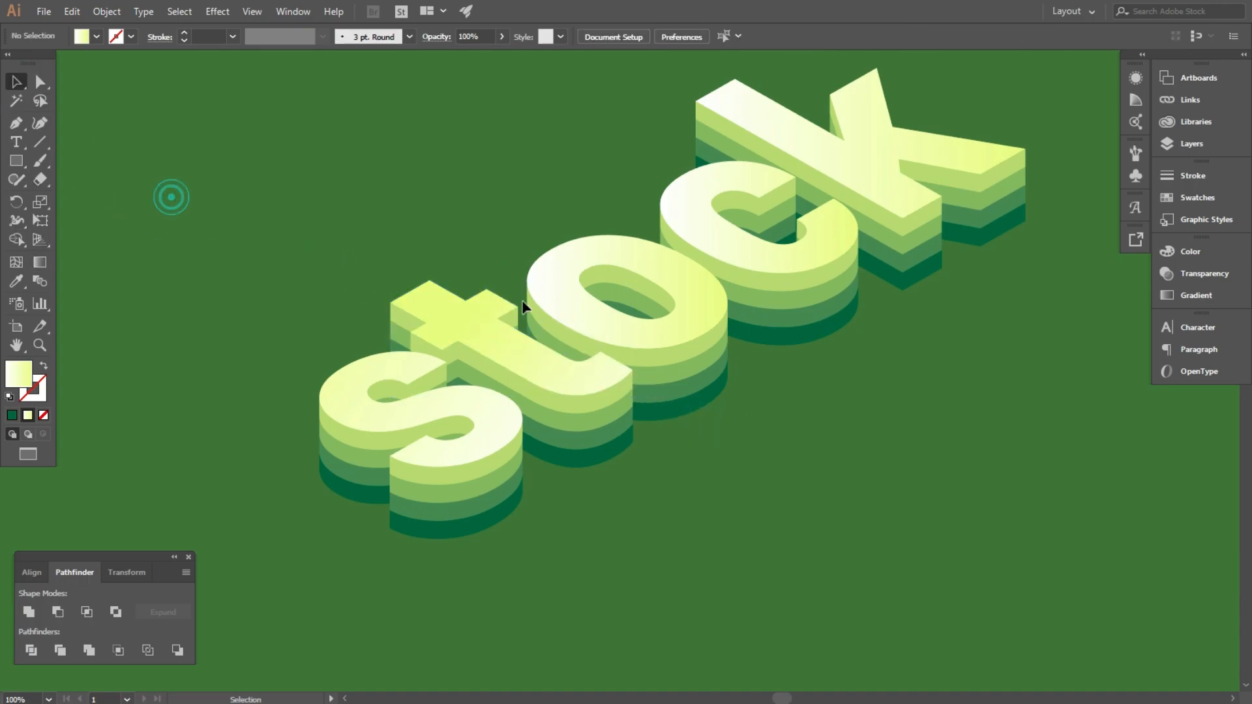
# Step: Redraw the gradient on the "o" face diagonally from beyond its lower-right edge, leaving the face mostly yellow-green
pyautogui.click(626, 335)
pyautogui.click(40, 261)
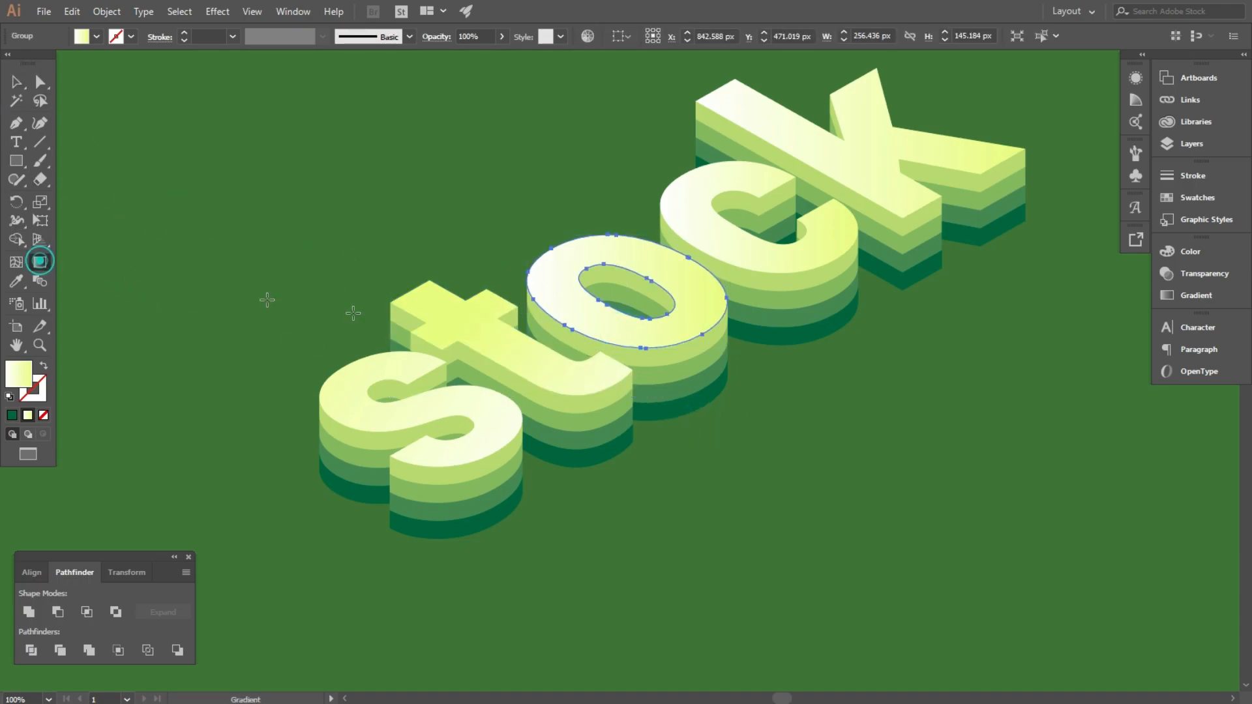
pyautogui.moveTo(620, 266); pyautogui.dragTo(695, 294)
pyautogui.click(827, 369)
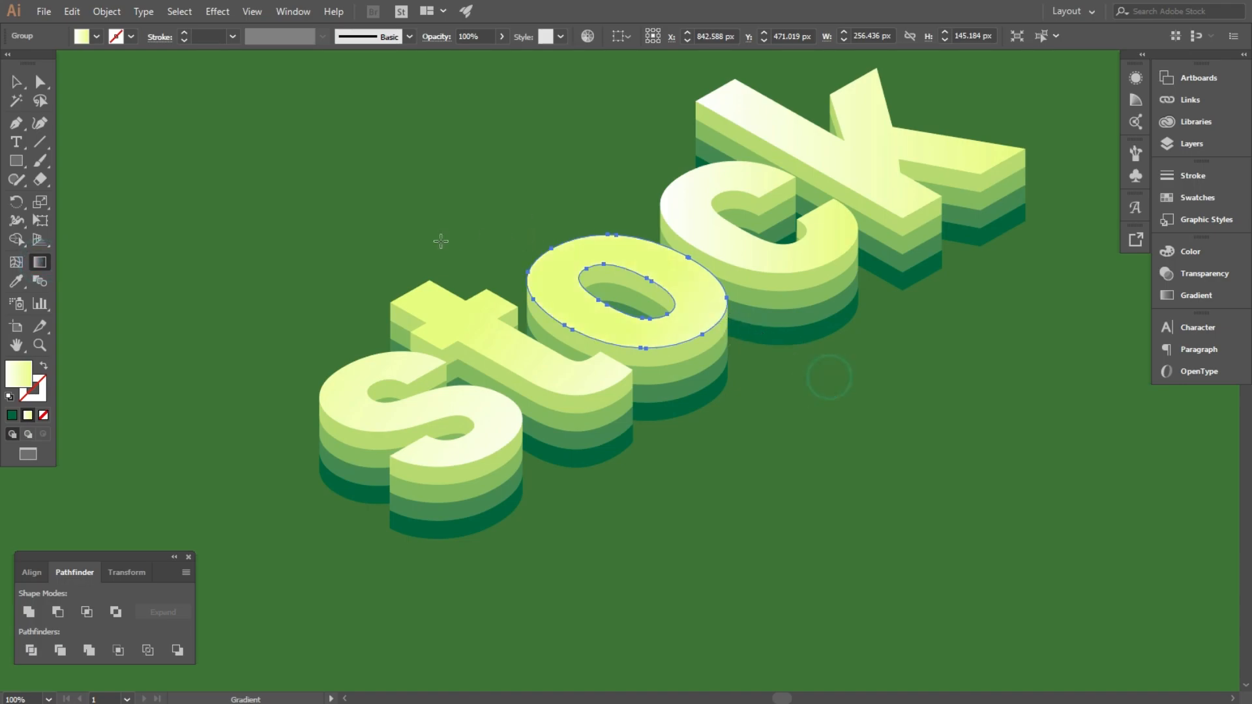
pyautogui.press('v')
pyautogui.click(224, 159)
# Step: Redirect the gradient on the "c" face diagonally, from white at its lower-right curve to yellow-green at its upper-left curve
pyautogui.click(757, 257)
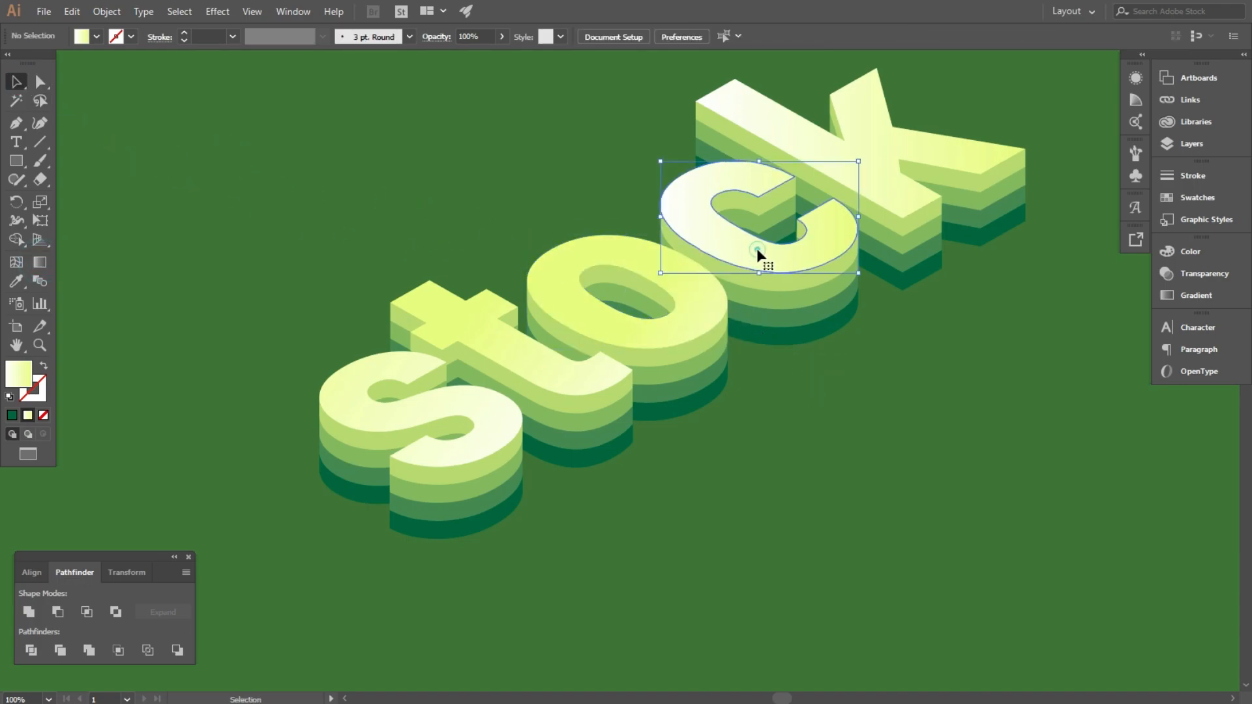
pyautogui.click(40, 262)
pyautogui.moveTo(934, 311); pyautogui.dragTo(708, 171)
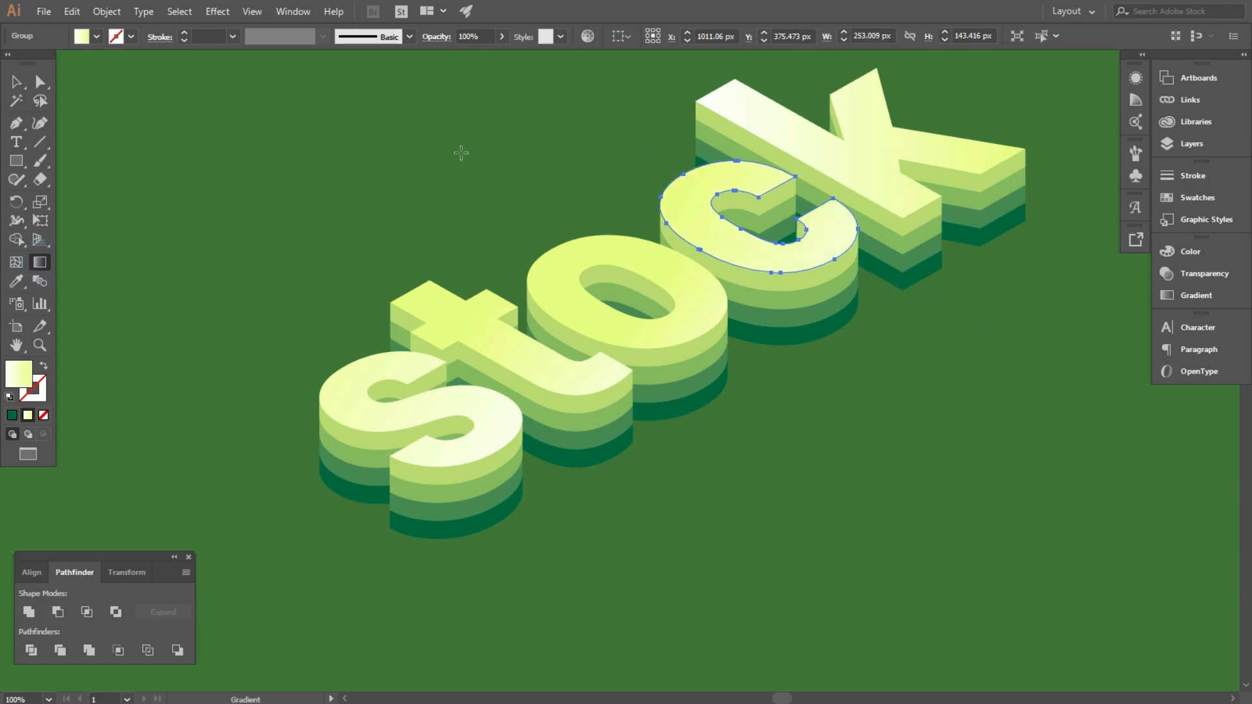
pyautogui.click(16, 84)
pyautogui.click(270, 168)
# Step: Redirect the gradient on the "k" face diagonally, making it mostly yellow-green with a light tint at its lower-right ends
pyautogui.scroll(-2, 265, 213)
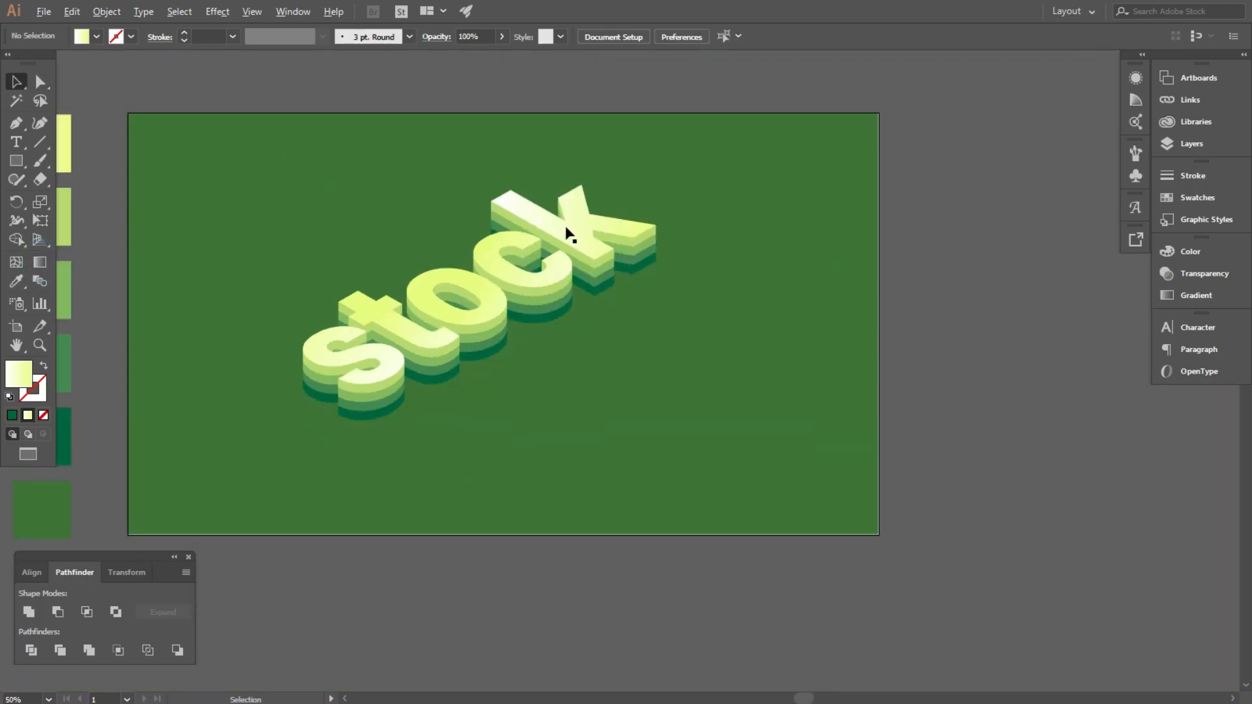
pyautogui.scroll(3, 597, 207)
pyautogui.click(675, 263)
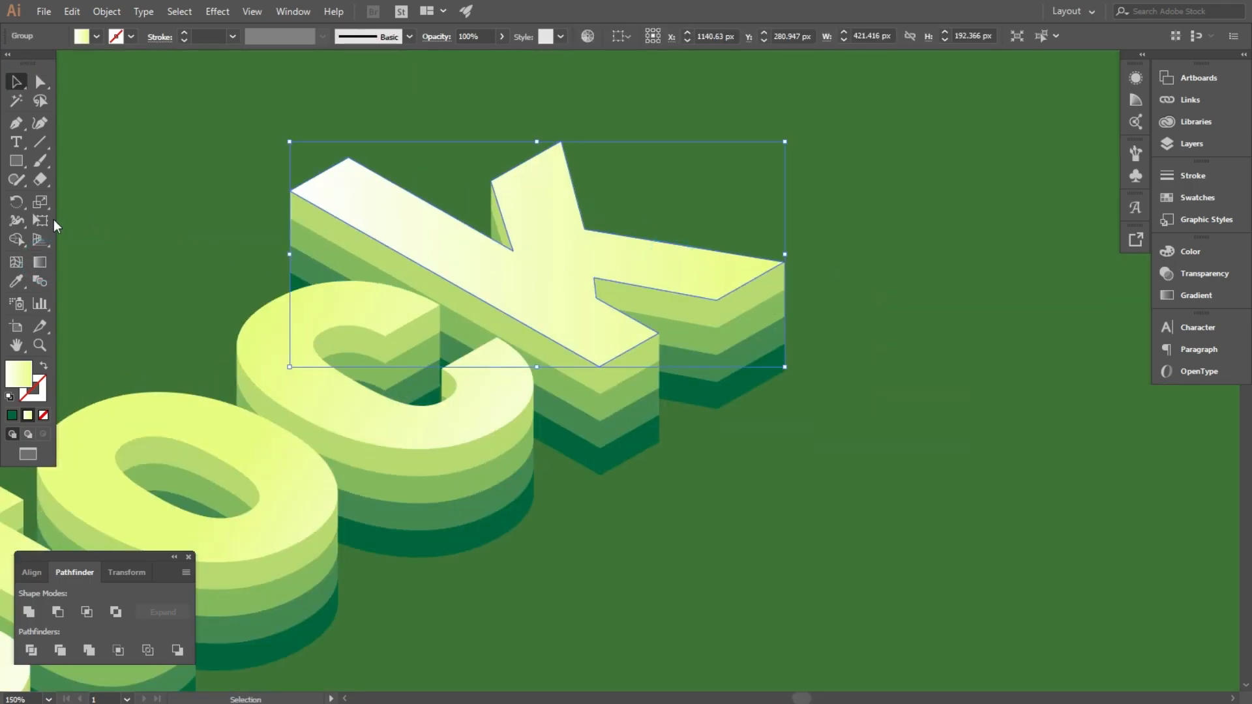
pyautogui.click(40, 262)
pyautogui.moveTo(847, 338); pyautogui.dragTo(589, 197)
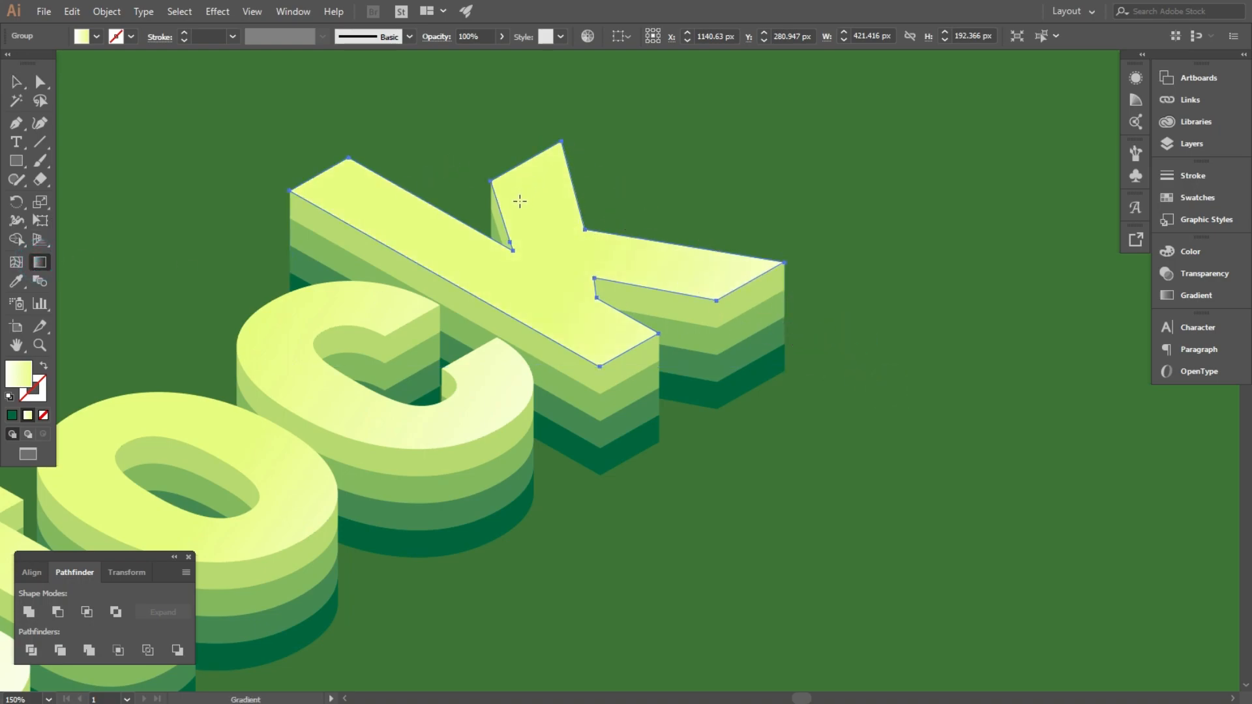
pyautogui.click(16, 82)
pyautogui.click(257, 154)
# Step: Shift the "s" face gradient toward its lower-right edge so yellow-green covers most of the letter
pyautogui.hotkey('ctrl', '0')
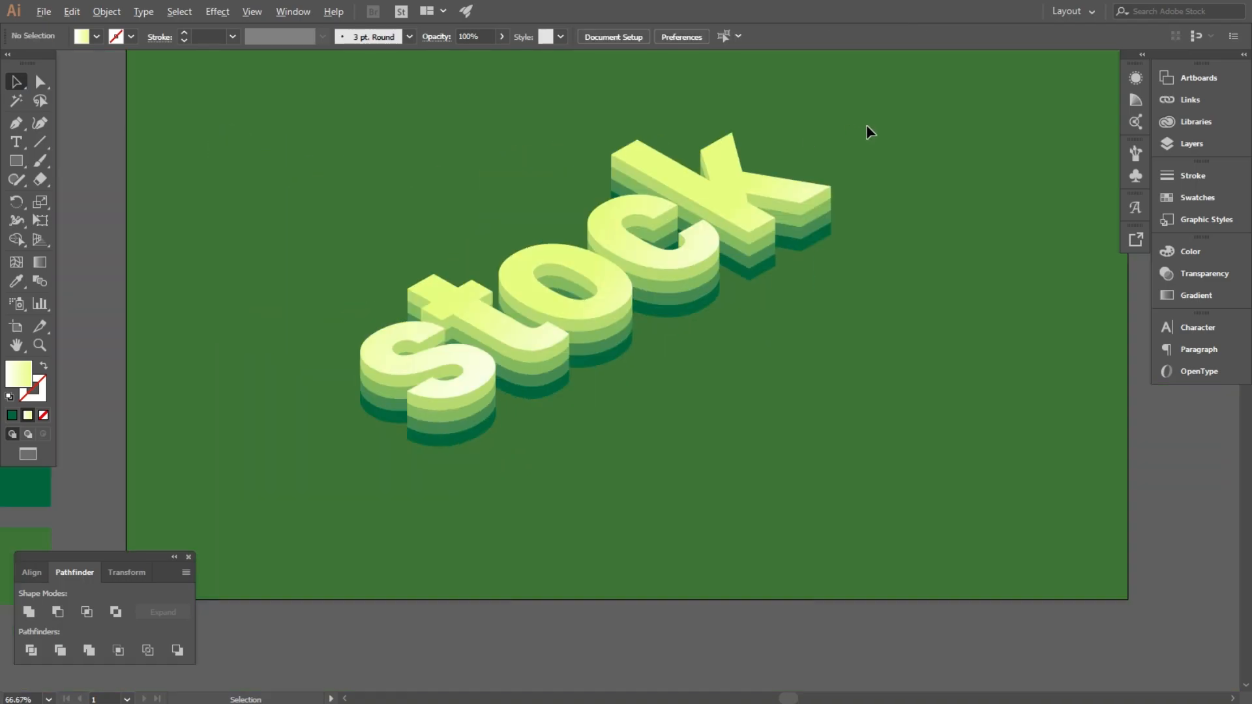
pyautogui.click(481, 363)
pyautogui.click(40, 261)
pyautogui.scroll(2, 464, 355)
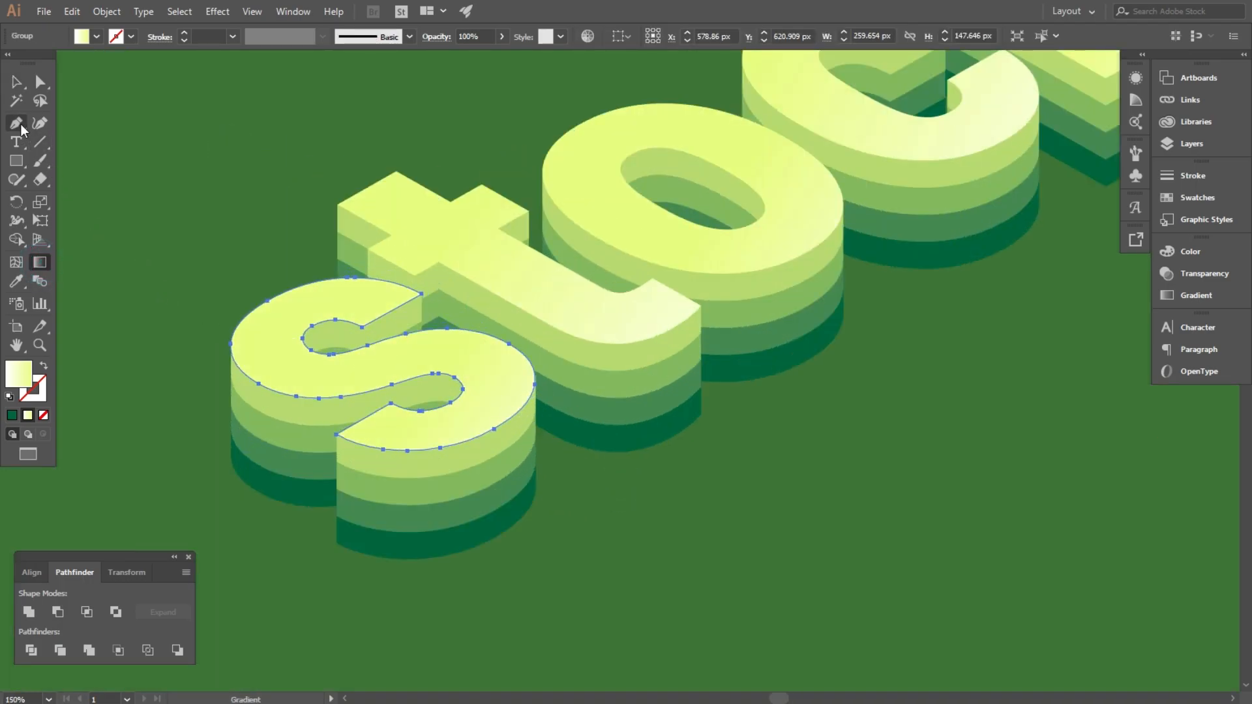
pyautogui.click(17, 82)
# Step: Shorten the "t" face gradient so white stays only at the tip of its curved foot and yellow-green fills the rest
pyautogui.click(607, 302)
pyautogui.click(40, 262)
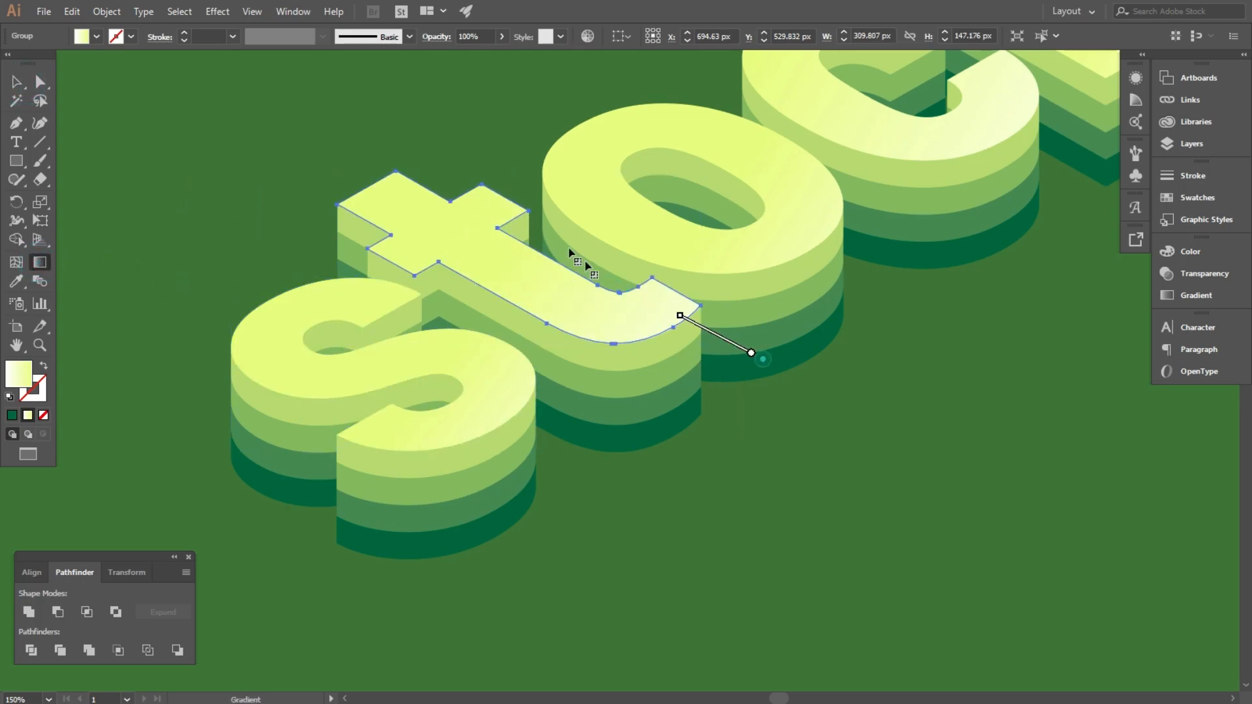
pyautogui.click(16, 82)
pyautogui.click(124, 126)
# Step: Redraw the "o" face gradient diagonally from outside its lower-right edge past its upper-left edge
pyautogui.click(767, 221)
pyautogui.click(40, 262)
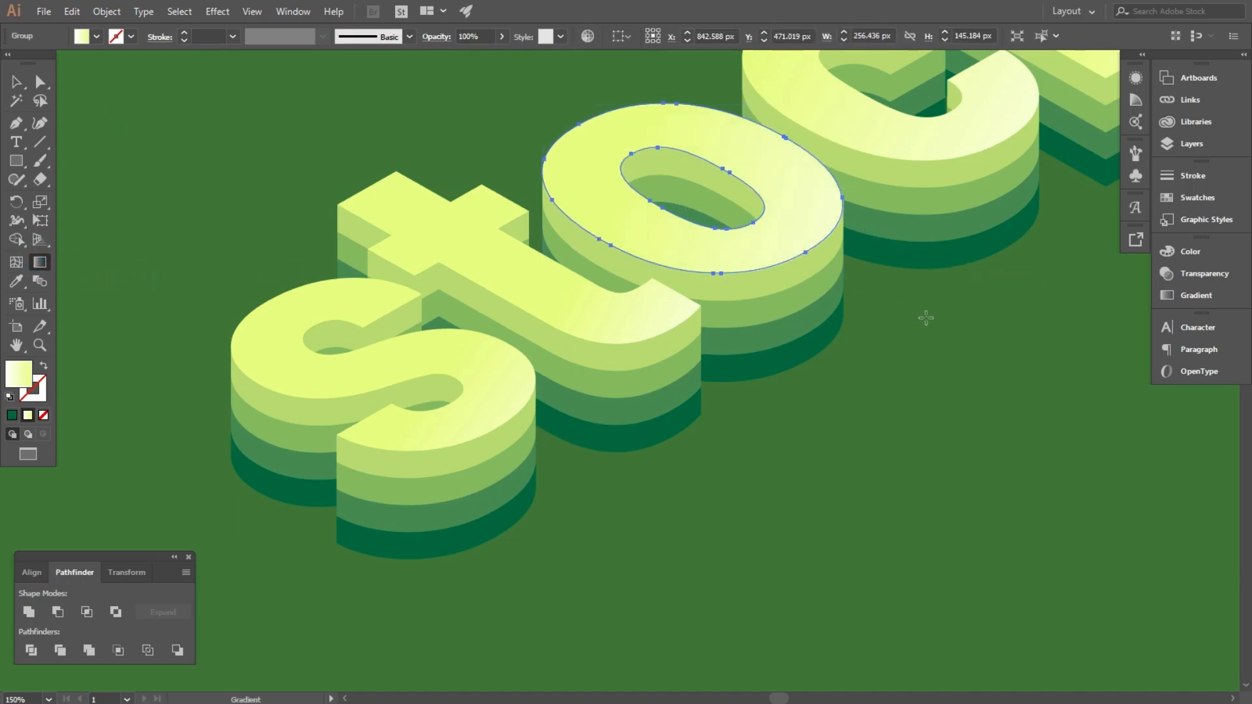
pyautogui.moveTo(908, 315); pyautogui.dragTo(459, 145)
pyautogui.click(13, 80)
pyautogui.click(204, 154)
# Step: Apply a black Multiply drop shadow to the lowest dark green layer with 39% opacity, 7 px X and Y offsets and 4 px blur
pyautogui.hotkey('ctrl', '0')
pyautogui.click(592, 337)
pyautogui.scroll(4, 313, 332)
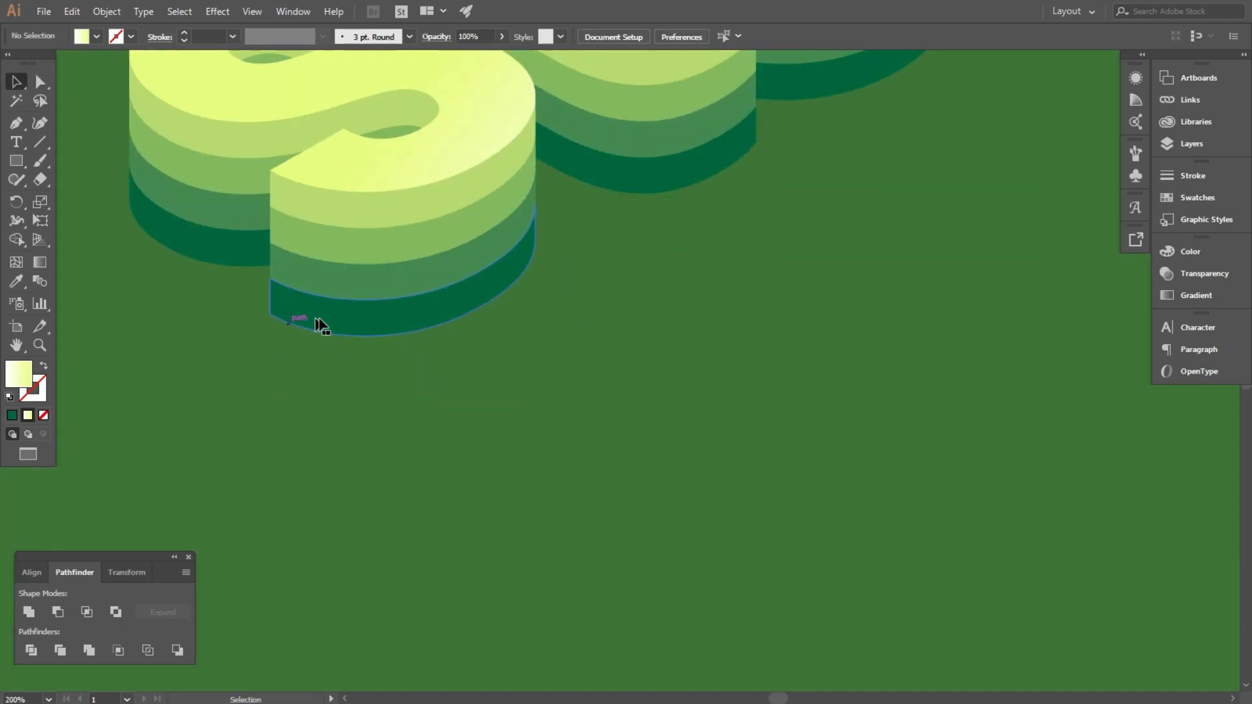
pyautogui.click(323, 318)
pyautogui.click(219, 13)
pyautogui.moveTo(307, 188)
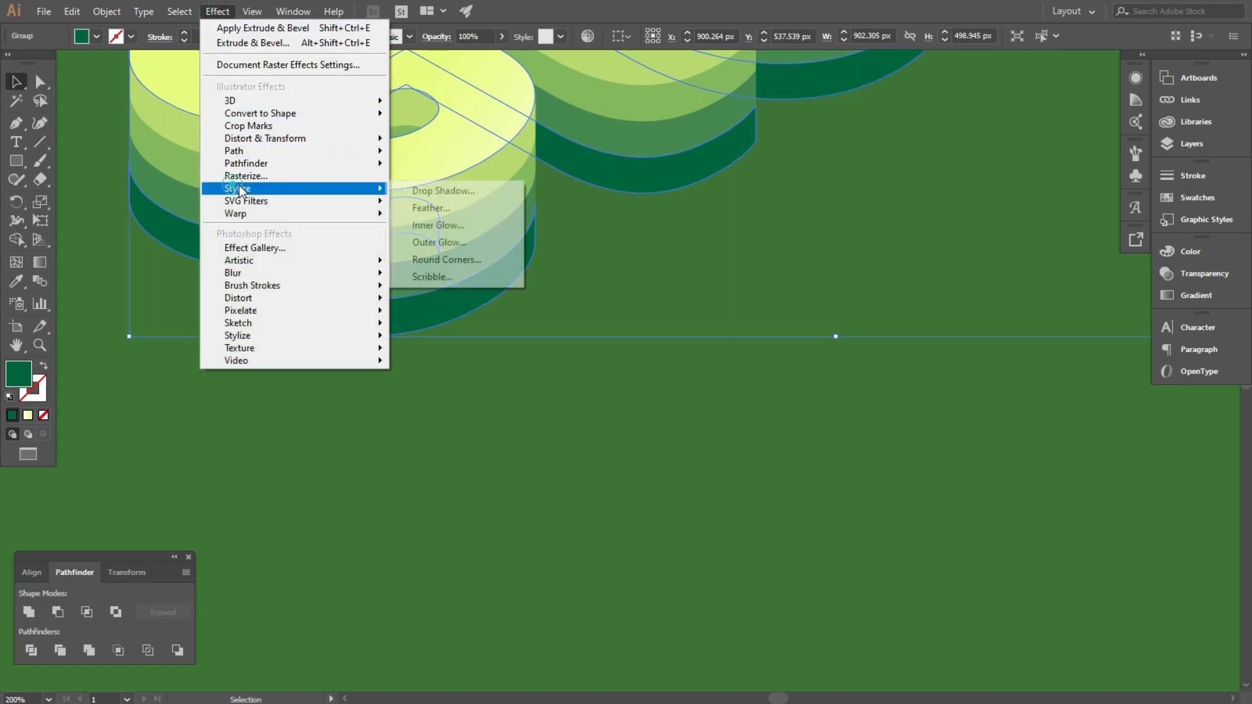
pyautogui.click(437, 194)
pyautogui.click(777, 412)
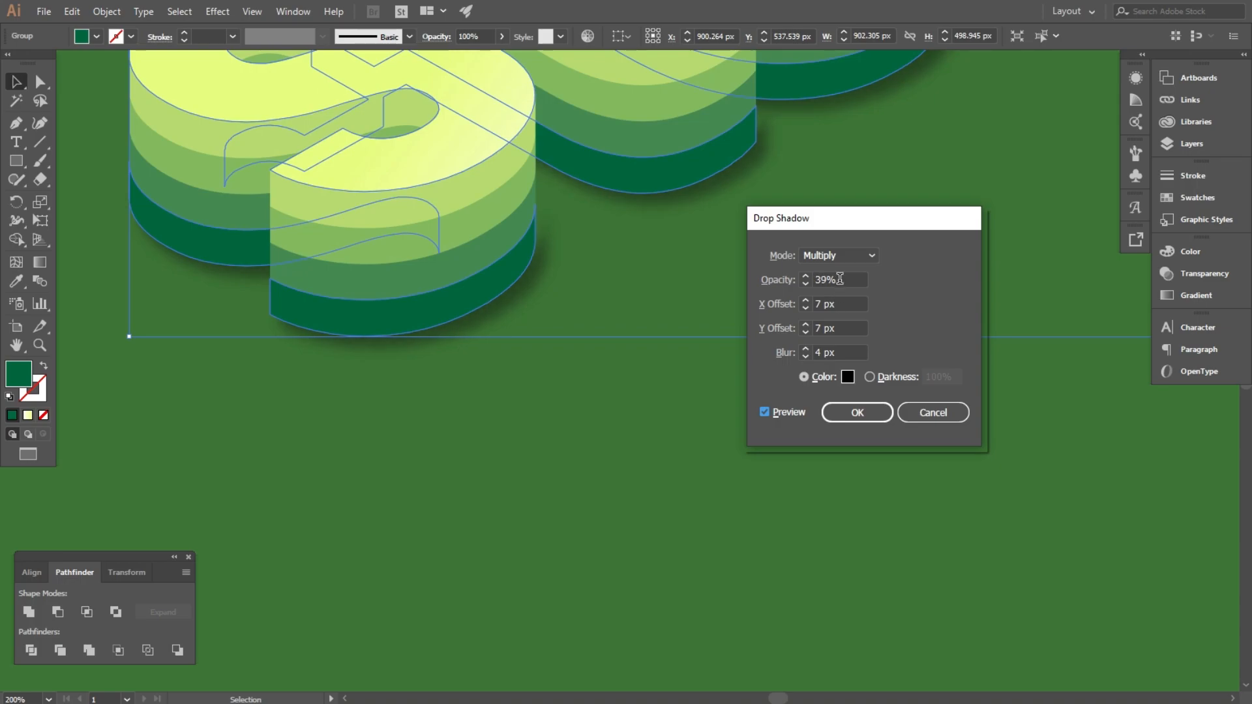
pyautogui.click(855, 413)
pyautogui.click(741, 419)
pyautogui.hotkey('ctrl', '0')
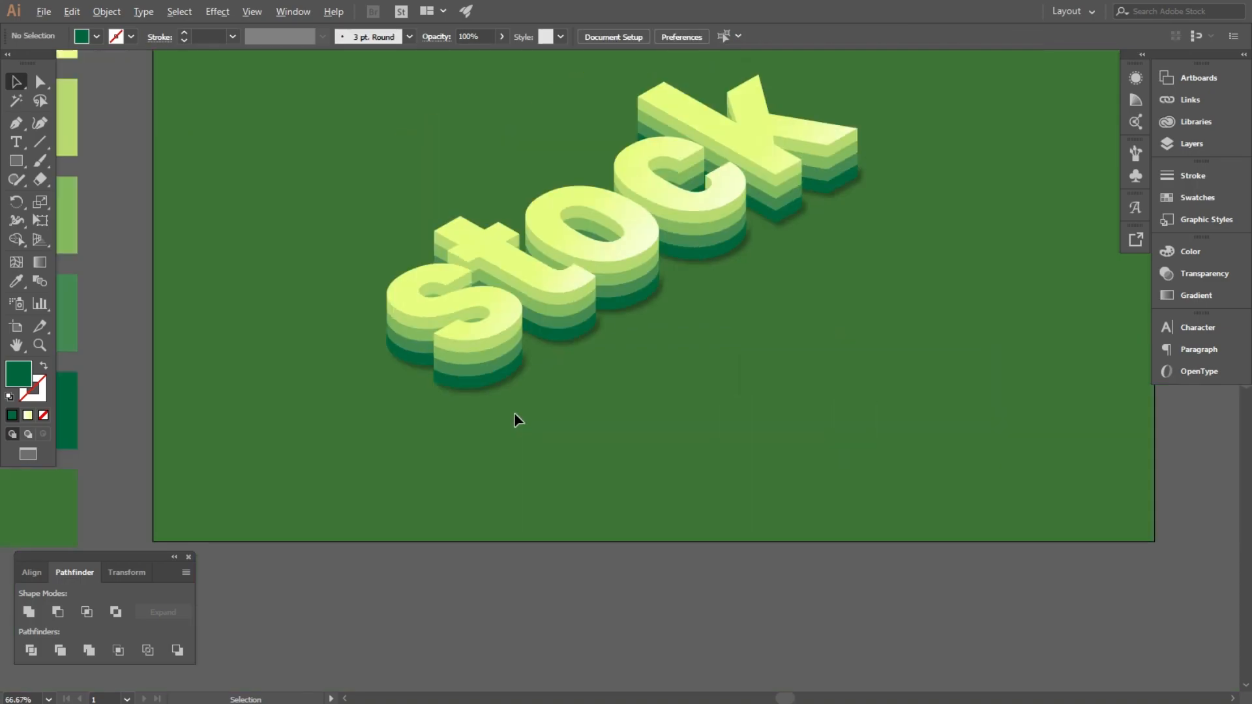
pyautogui.scroll(-2, 359, 334)
pyautogui.moveTo(450, 306); pyautogui.dragTo(463, 321)
pyautogui.moveTo(618, 317); pyautogui.dragTo(648, 328)
pyautogui.click(677, 341)
pyautogui.hotkey('ctrl', '0')
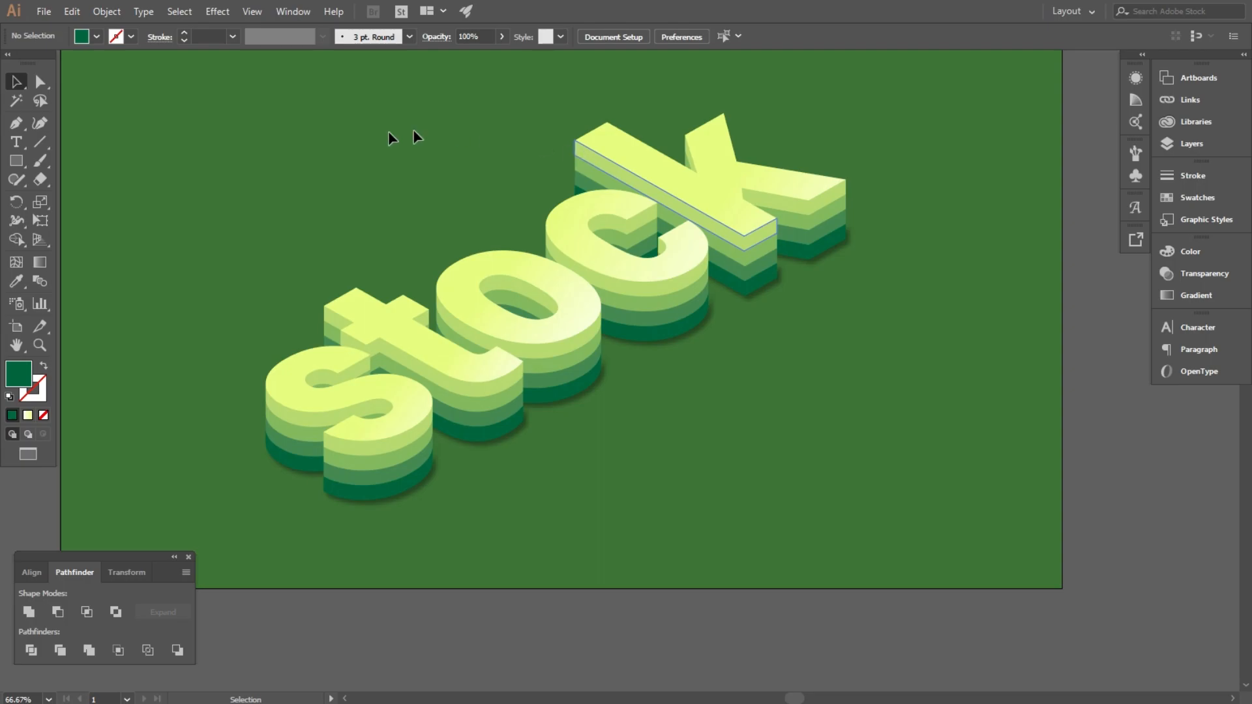